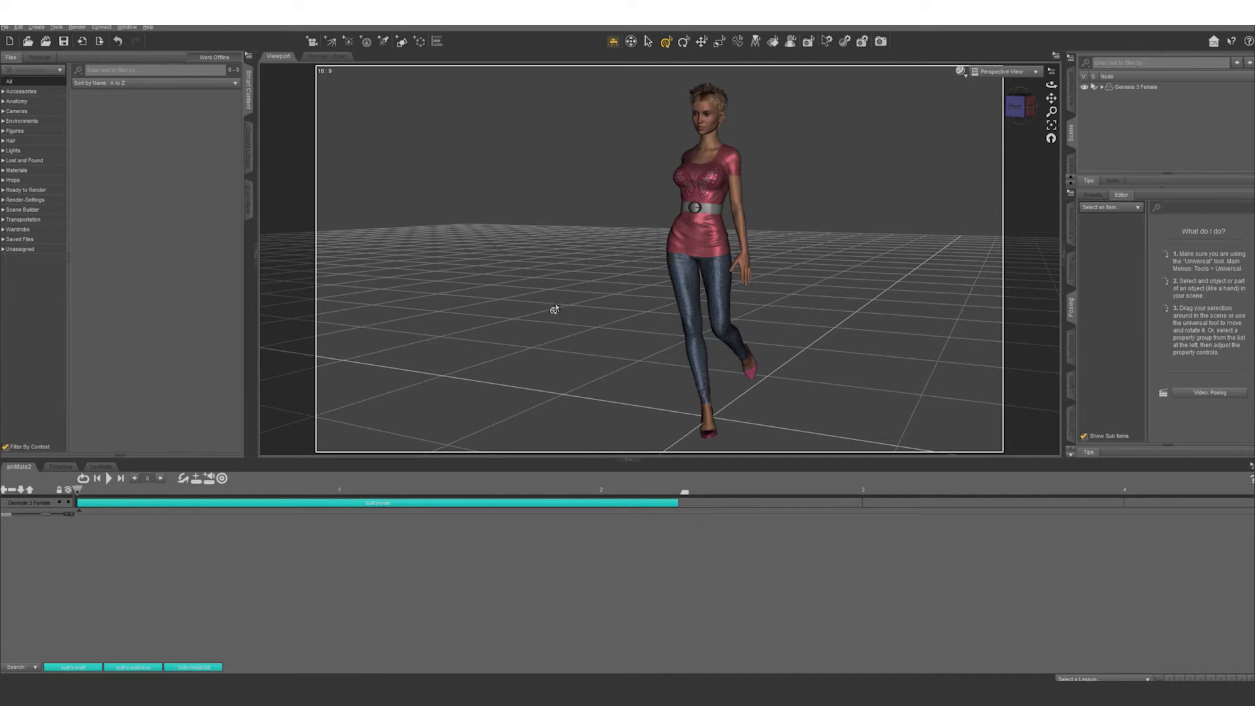
# Preview the walk animation and add a sub-track to the Genesis 3 Female track
pyautogui.click(106, 478)
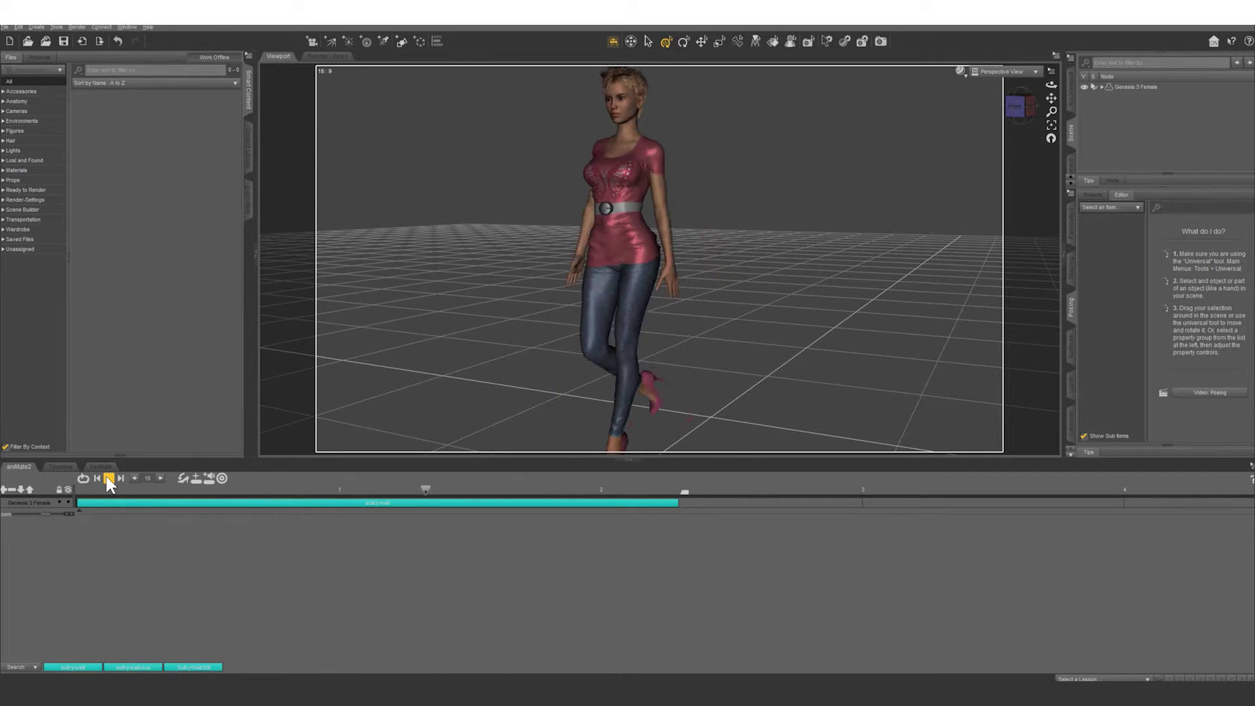
pyautogui.click(109, 478)
pyautogui.click(32, 502)
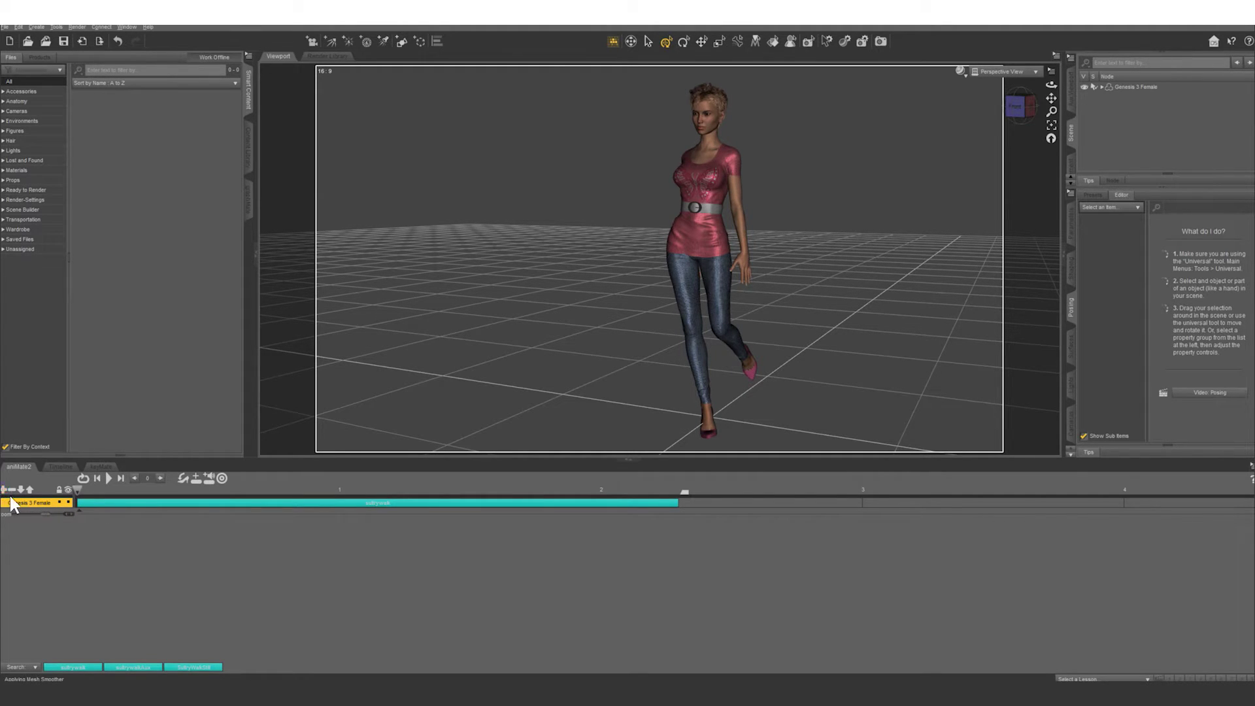
pyautogui.click(4, 490)
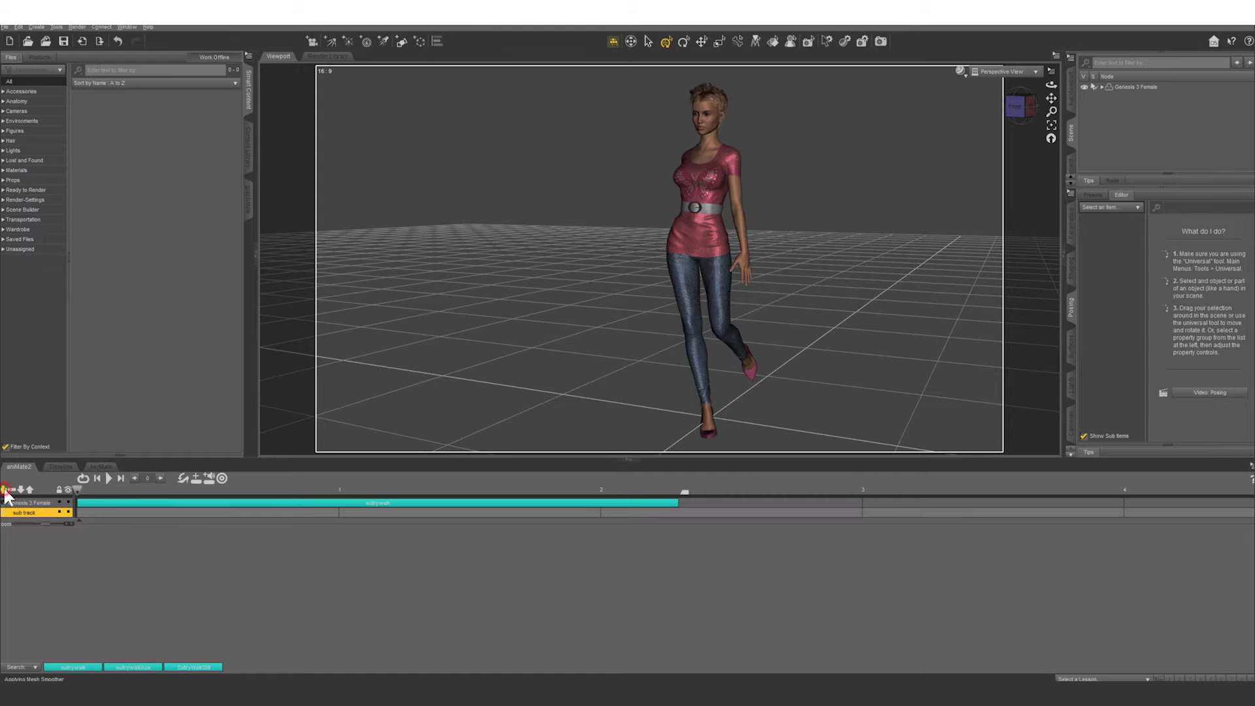
# Add an empty 3-second block with no properties to the new sub-track
pyautogui.rightClick(28, 513)
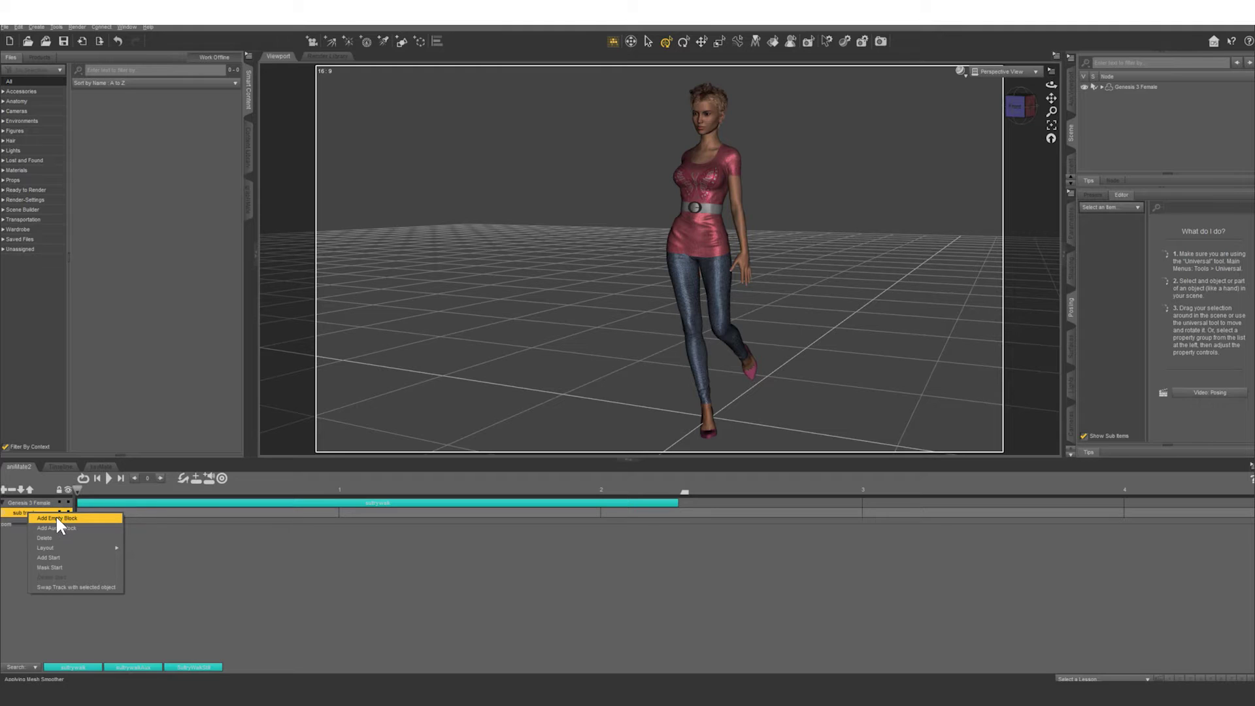
pyautogui.click(56, 518)
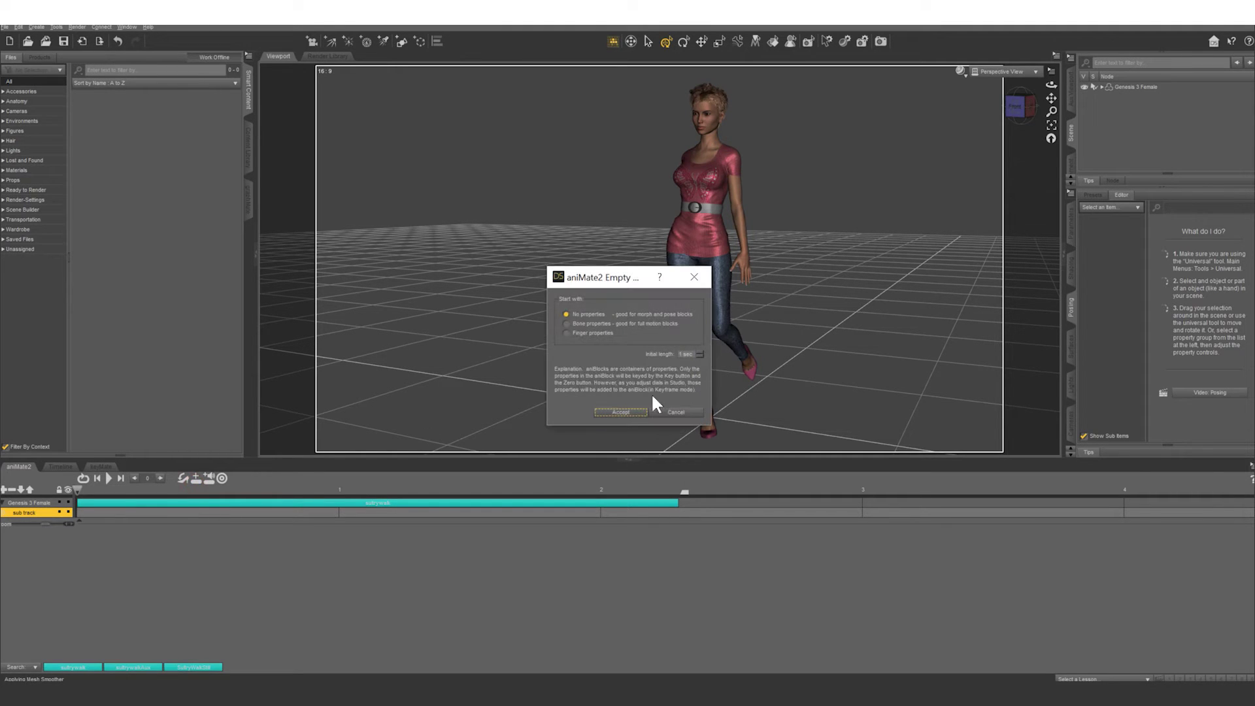
pyautogui.click(699, 351)
pyautogui.click(628, 413)
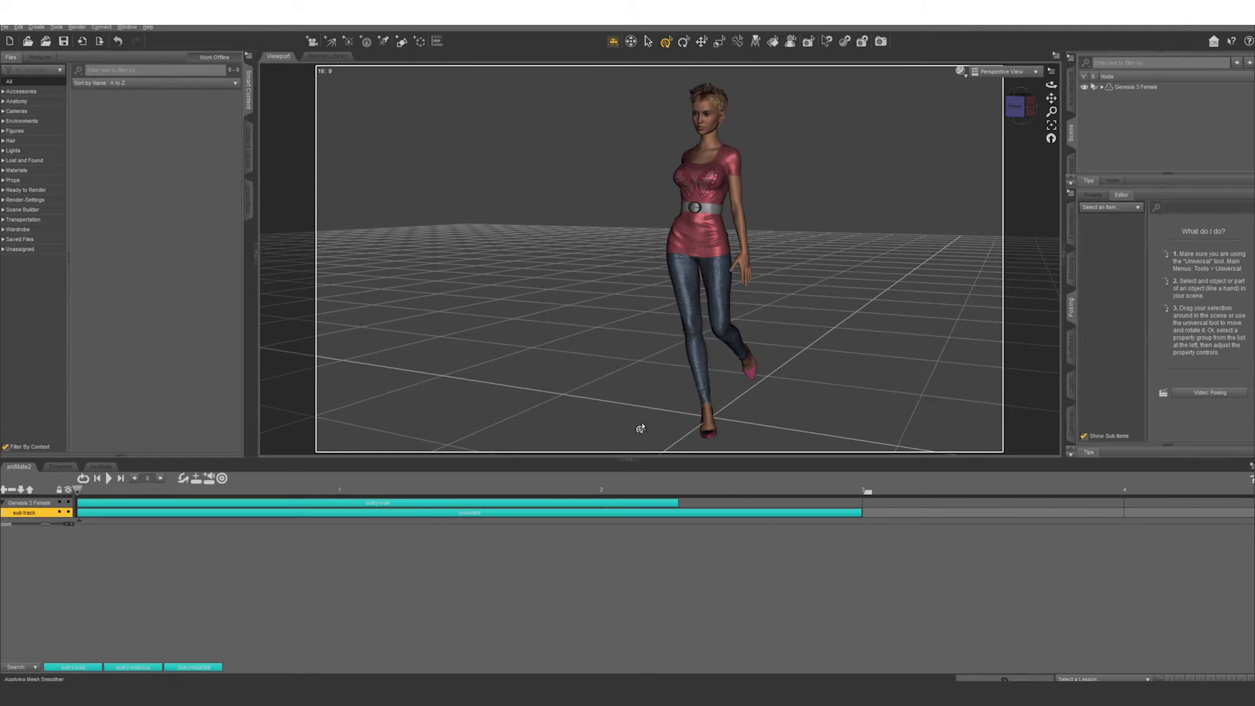
# Split the empty block at the end of the walk block and delete the surplus piece
pyautogui.click(679, 490)
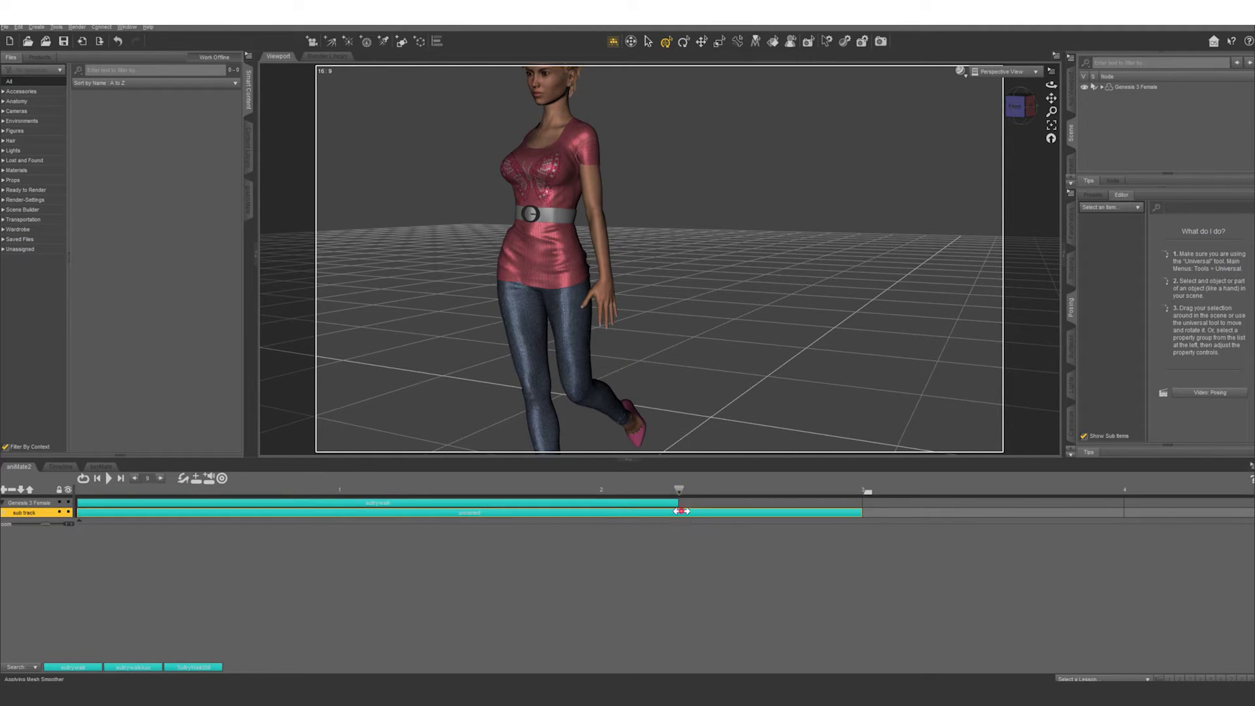
pyautogui.click(683, 513)
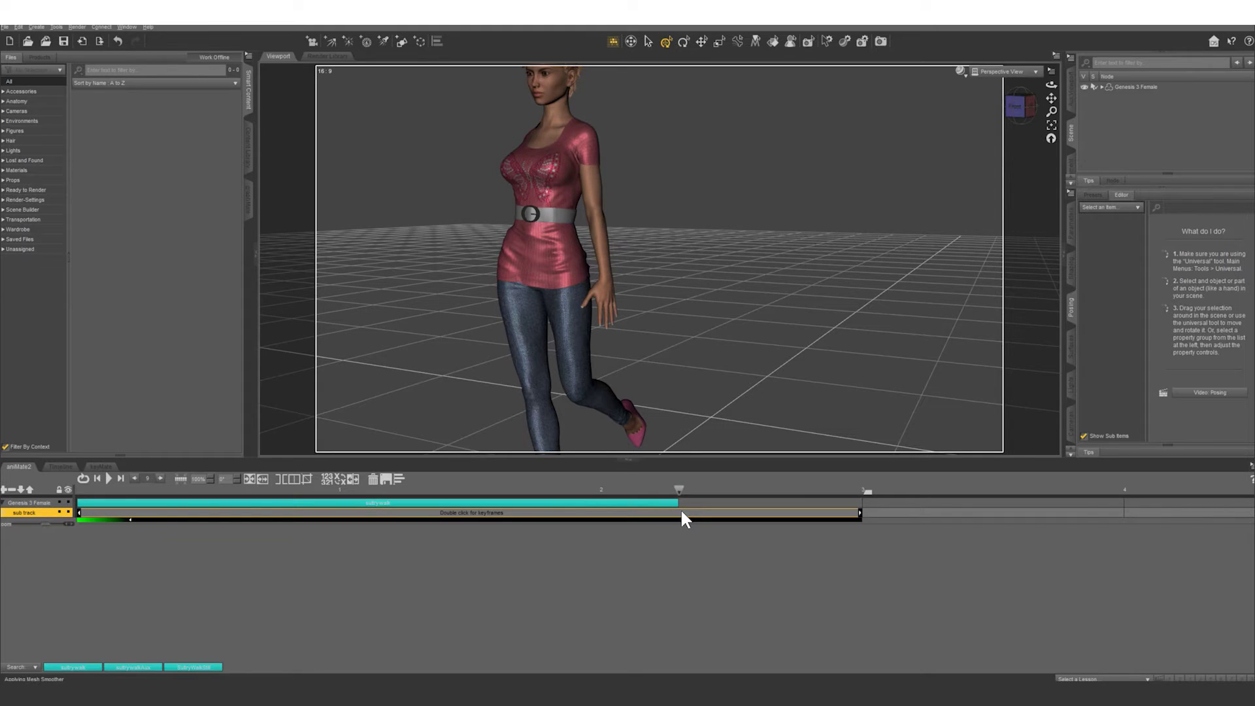
pyautogui.click(283, 479)
pyautogui.click(778, 514)
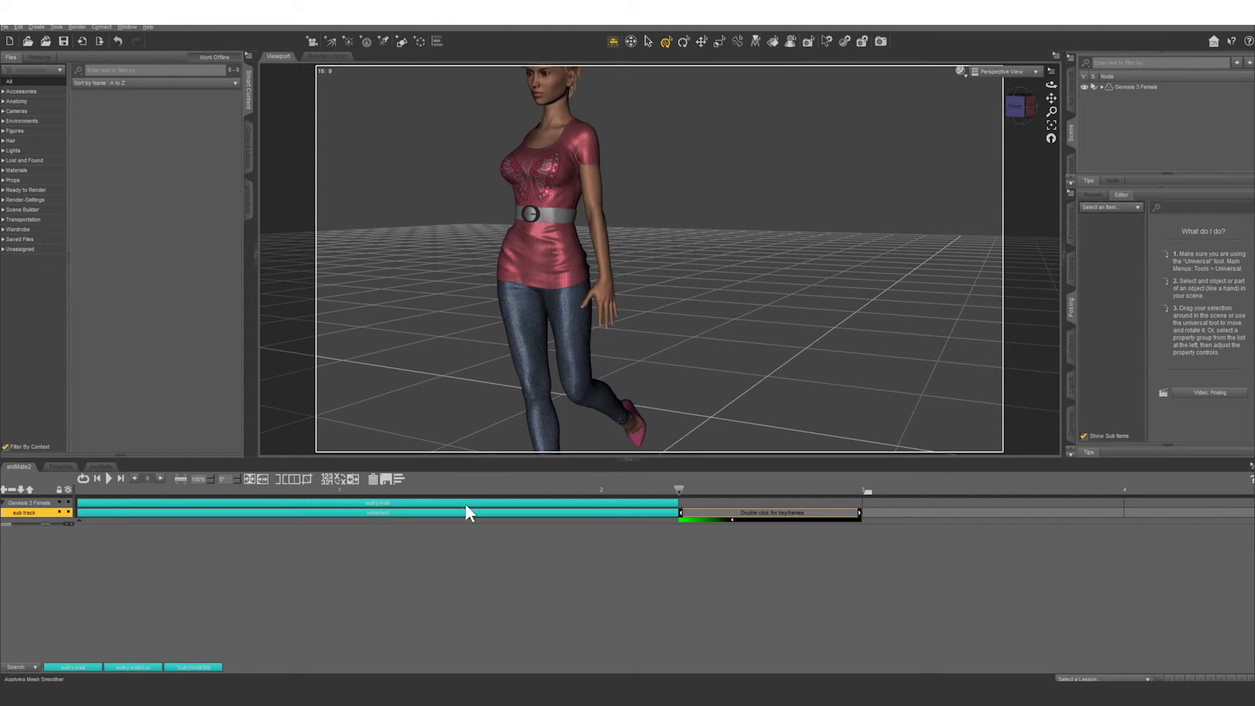
pyautogui.click(374, 480)
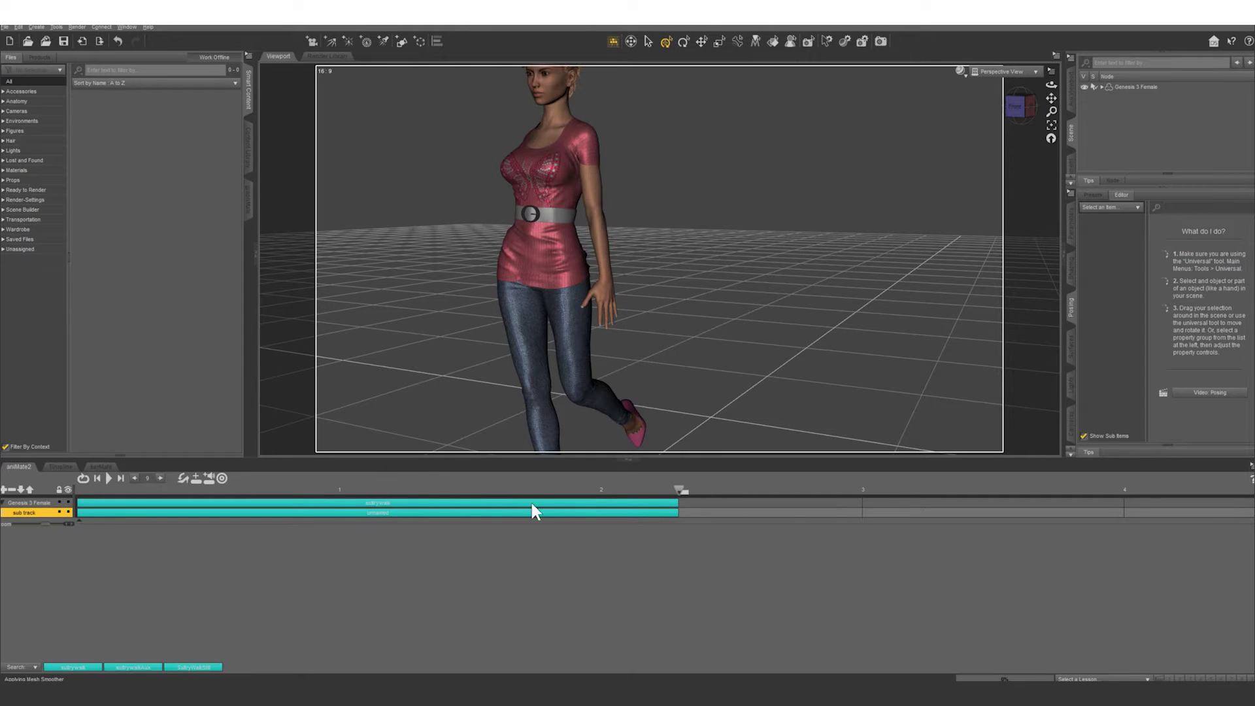
pyautogui.click(657, 512)
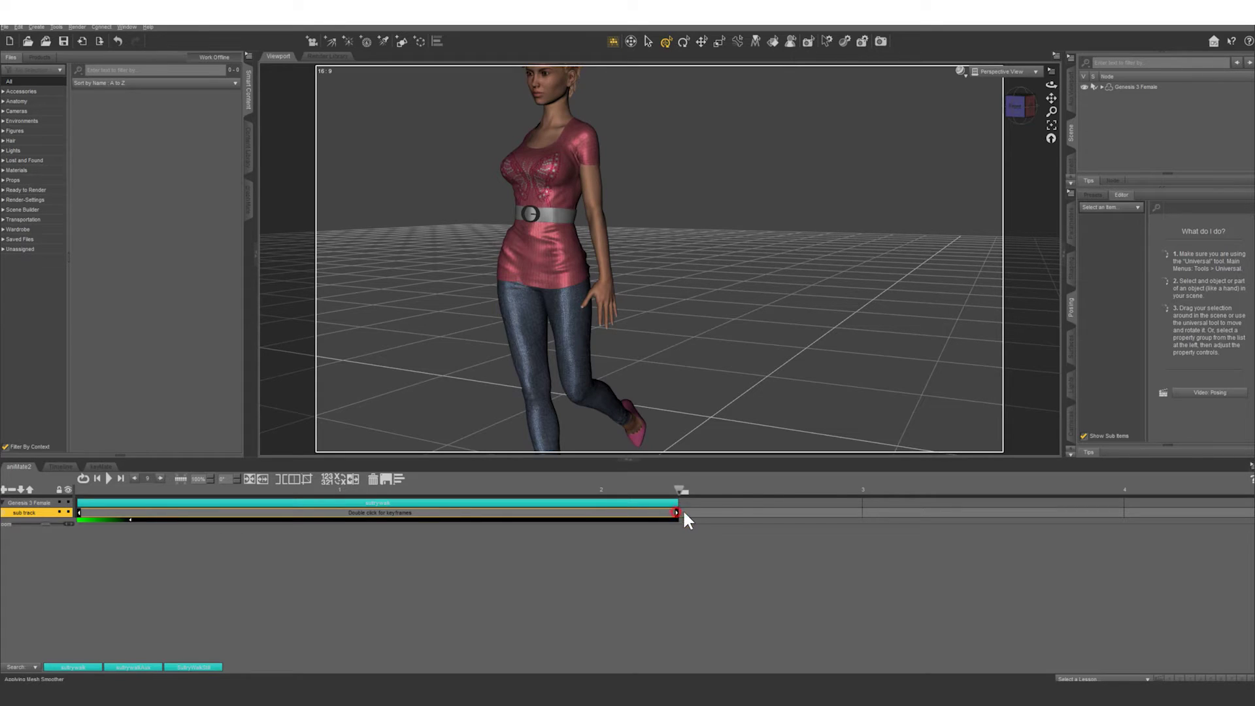
pyautogui.moveTo(688, 513)
pyautogui.mouseDown()
pyautogui.moveTo(947, 511)
pyautogui.moveTo(667, 521)
pyautogui.mouseUp()
pyautogui.click(863, 508)
pyautogui.click(306, 479)
pyautogui.click(675, 513)
pyautogui.moveTo(678, 514); pyautogui.dragTo(1006, 518)
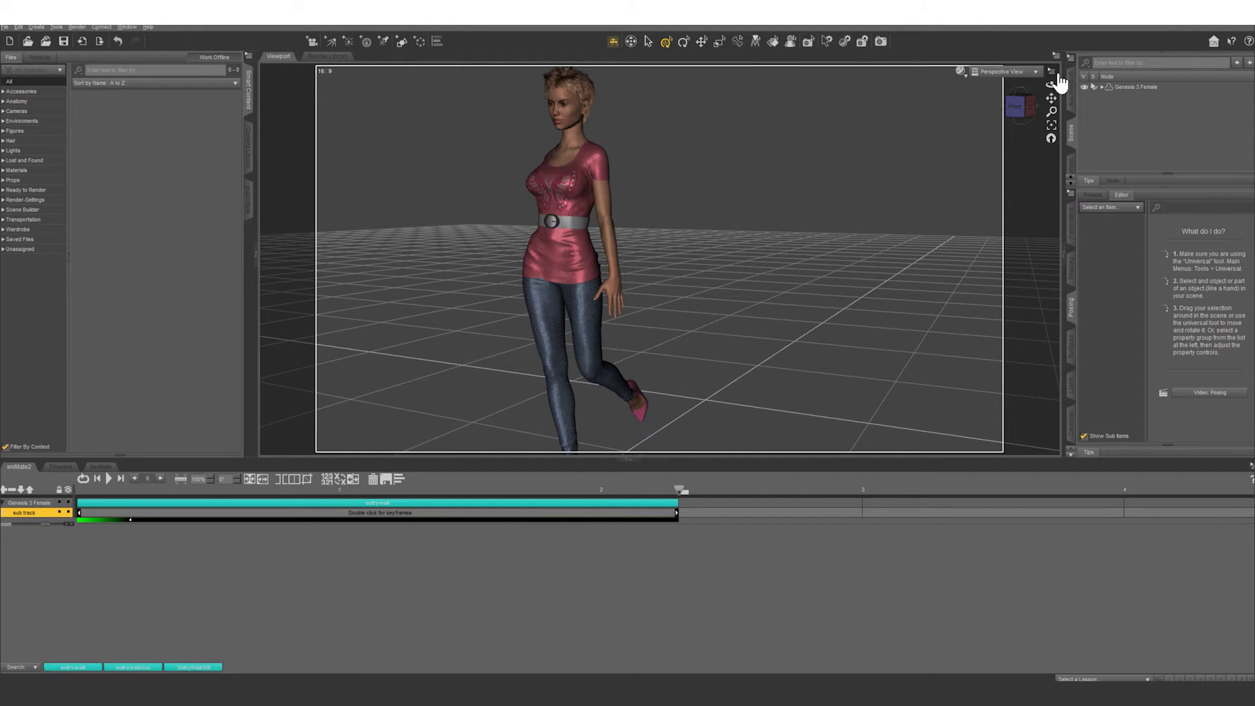
# Select and frame the figure's right hand and open the sub-track's block for keyframe editing
pyautogui.moveTo(1051, 84); pyautogui.dragTo(1036, 113)
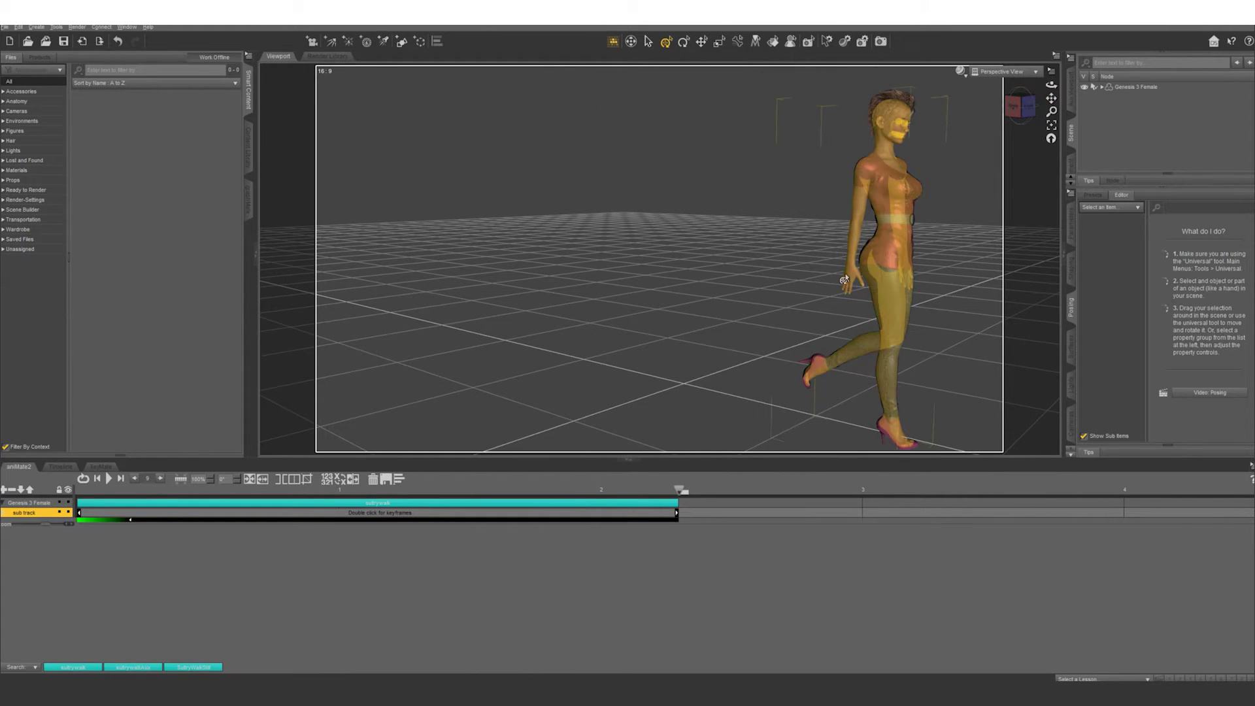
pyautogui.click(848, 278)
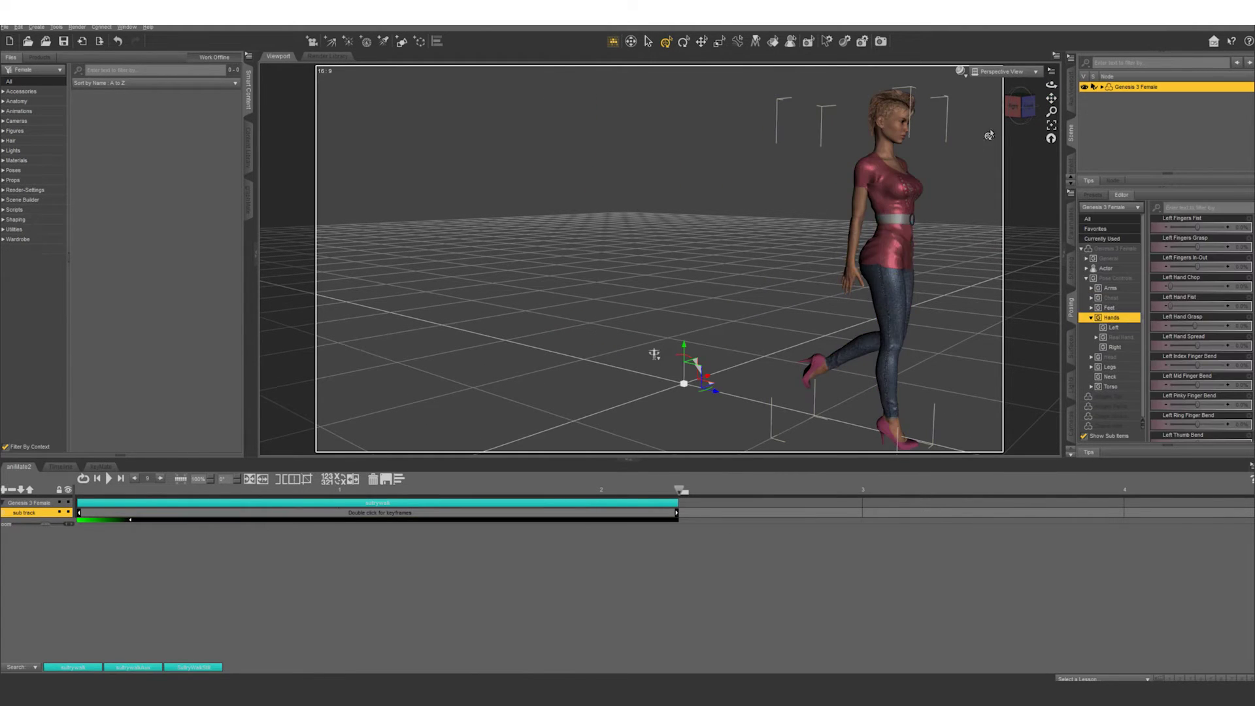
pyautogui.click(1051, 124)
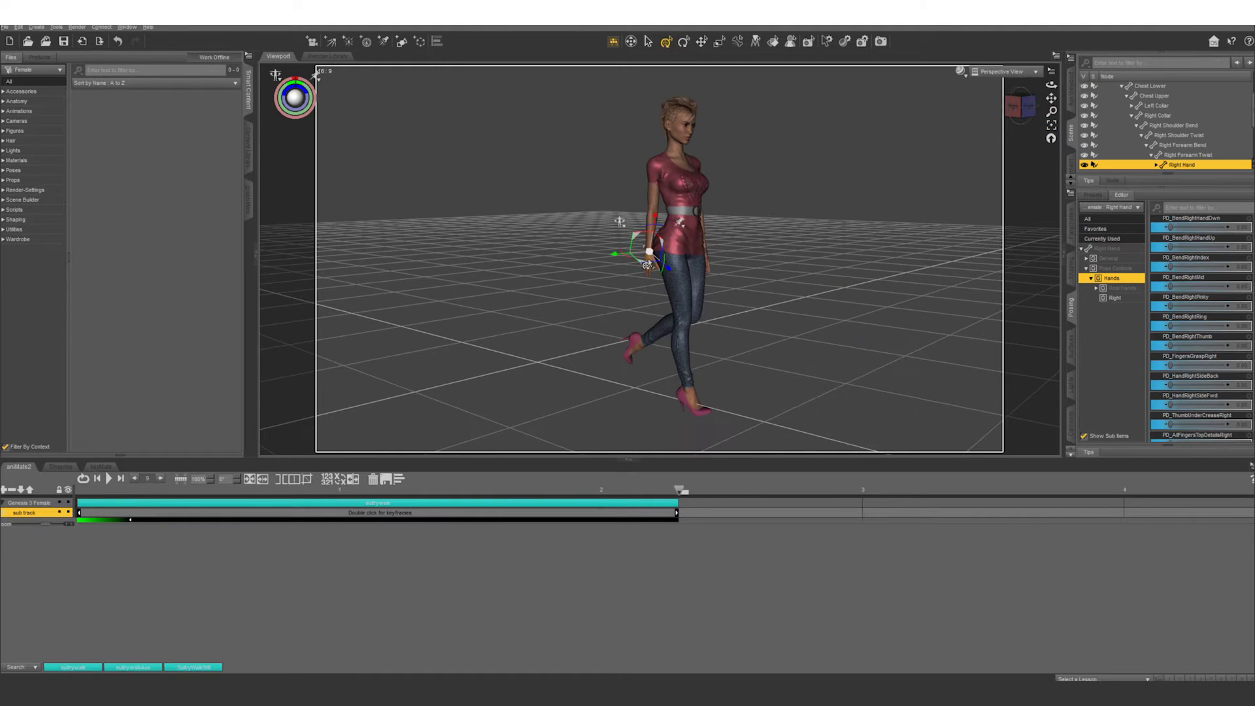
pyautogui.click(1052, 127)
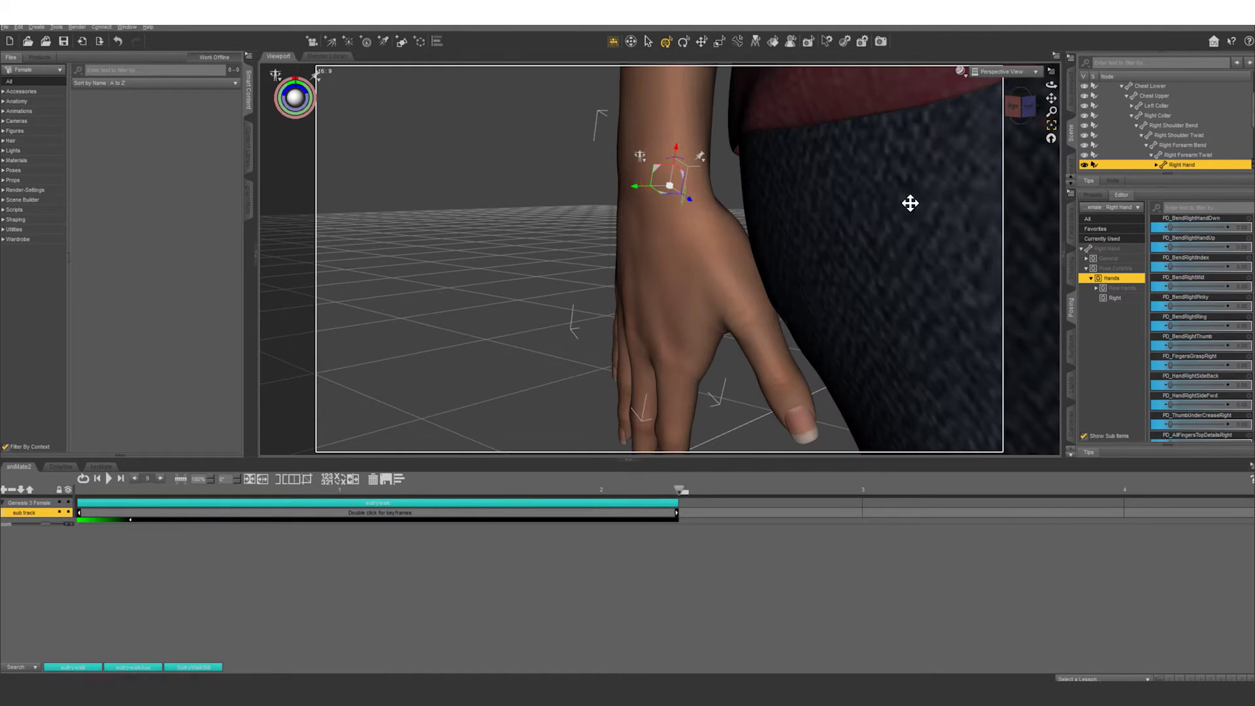
pyautogui.moveTo(1051, 85); pyautogui.dragTo(1080, 77)
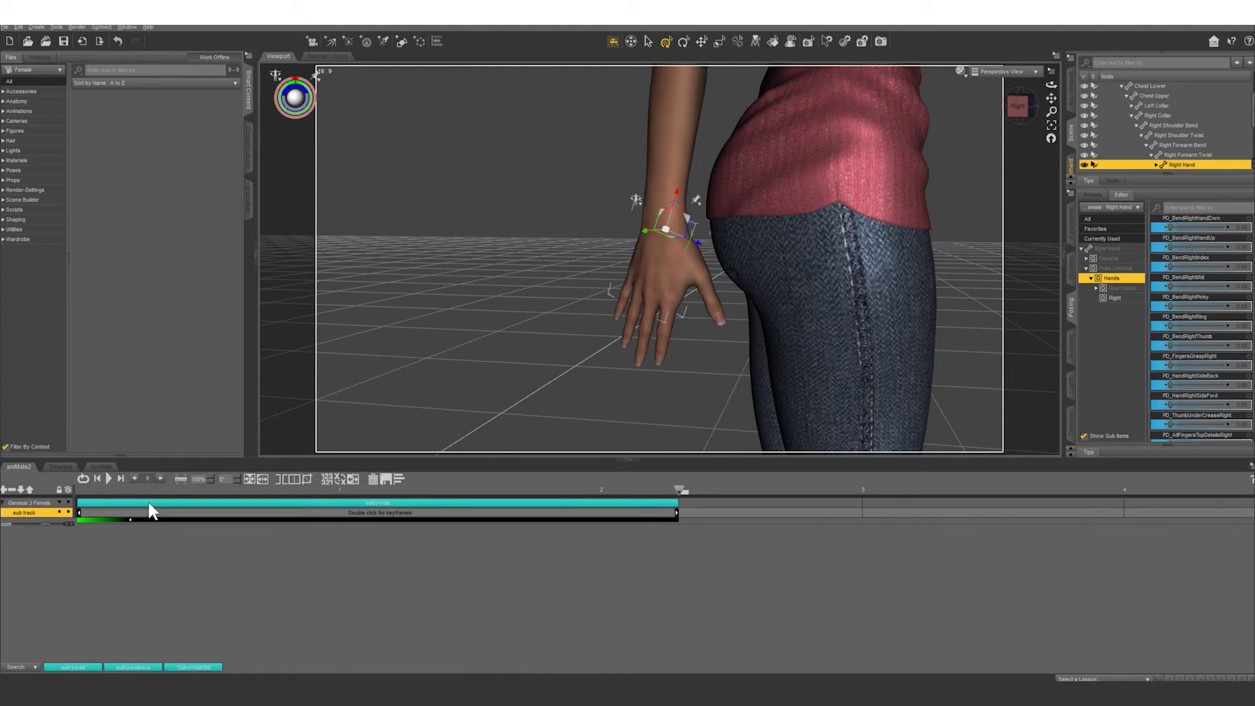
pyautogui.click(181, 480)
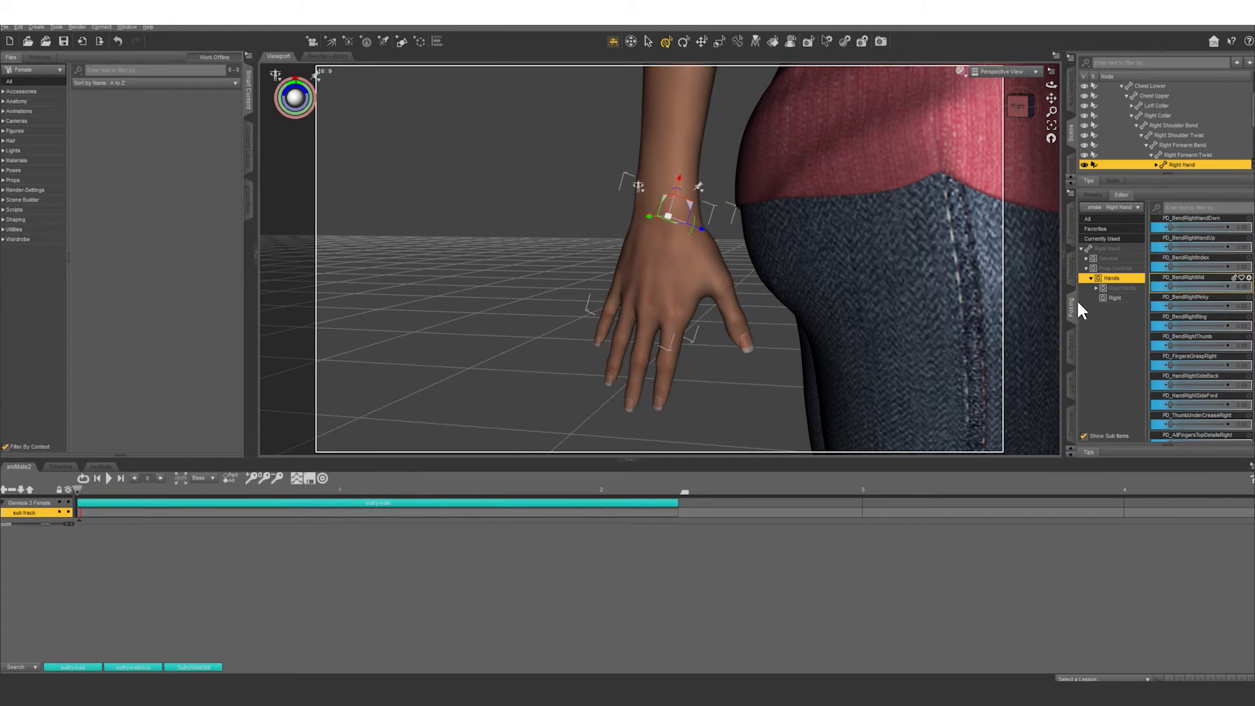
# Relax the right hand at the first frame by increasing its Right Hand Chop and Right Hand Grasp pose controls
pyautogui.click(1115, 268)
pyautogui.scroll(-3, 1204, 331)
pyautogui.scroll(-5, 1204, 332)
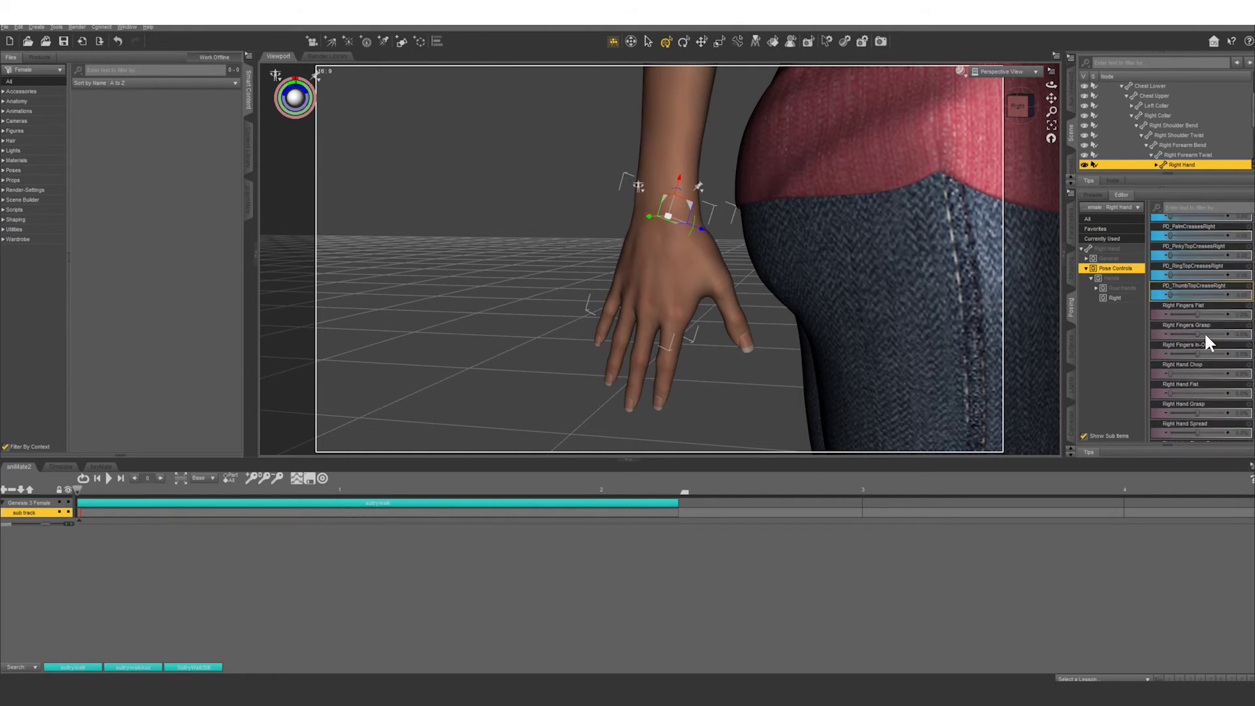
pyautogui.scroll(-3, 1207, 336)
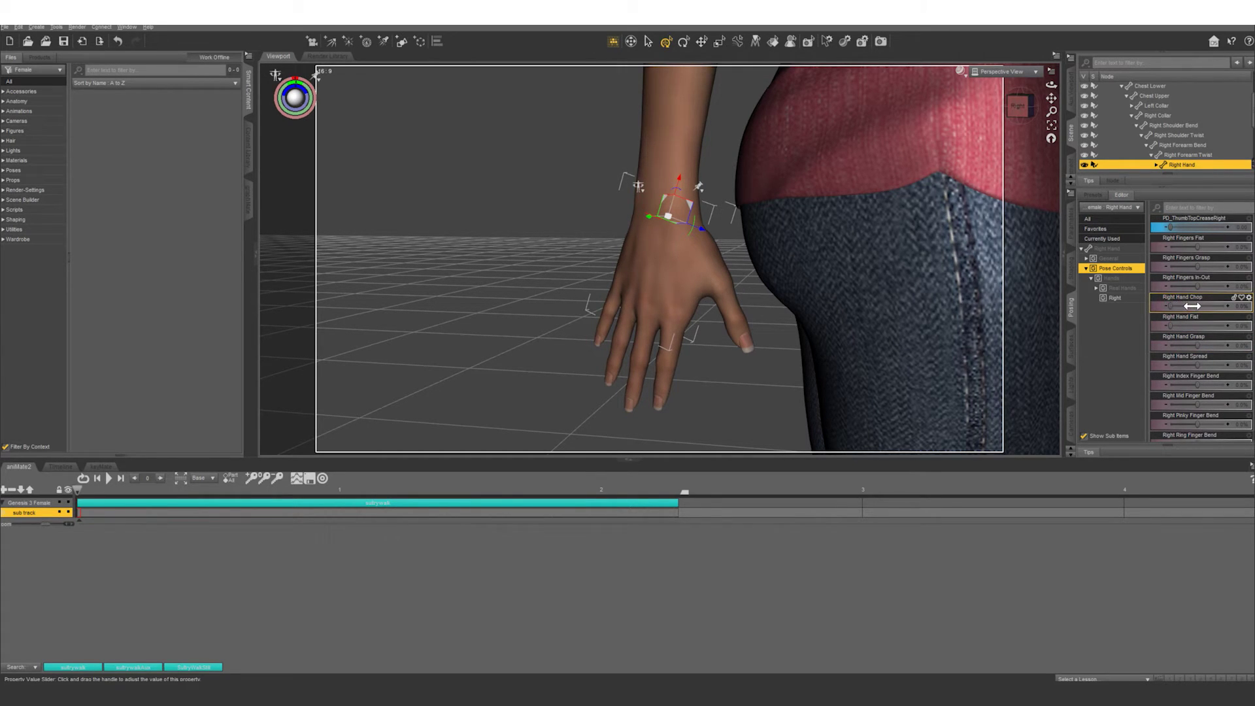
pyautogui.moveTo(1195, 306); pyautogui.dragTo(1211, 308)
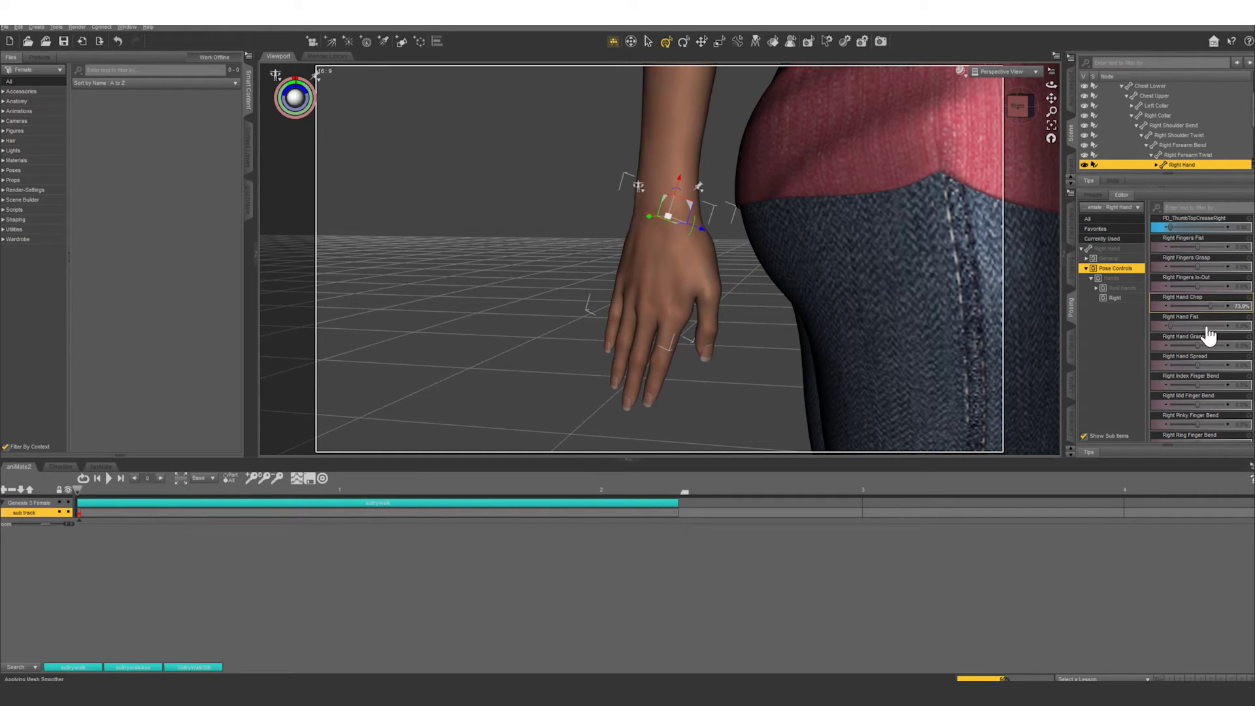
pyautogui.moveTo(1198, 346); pyautogui.dragTo(1203, 348)
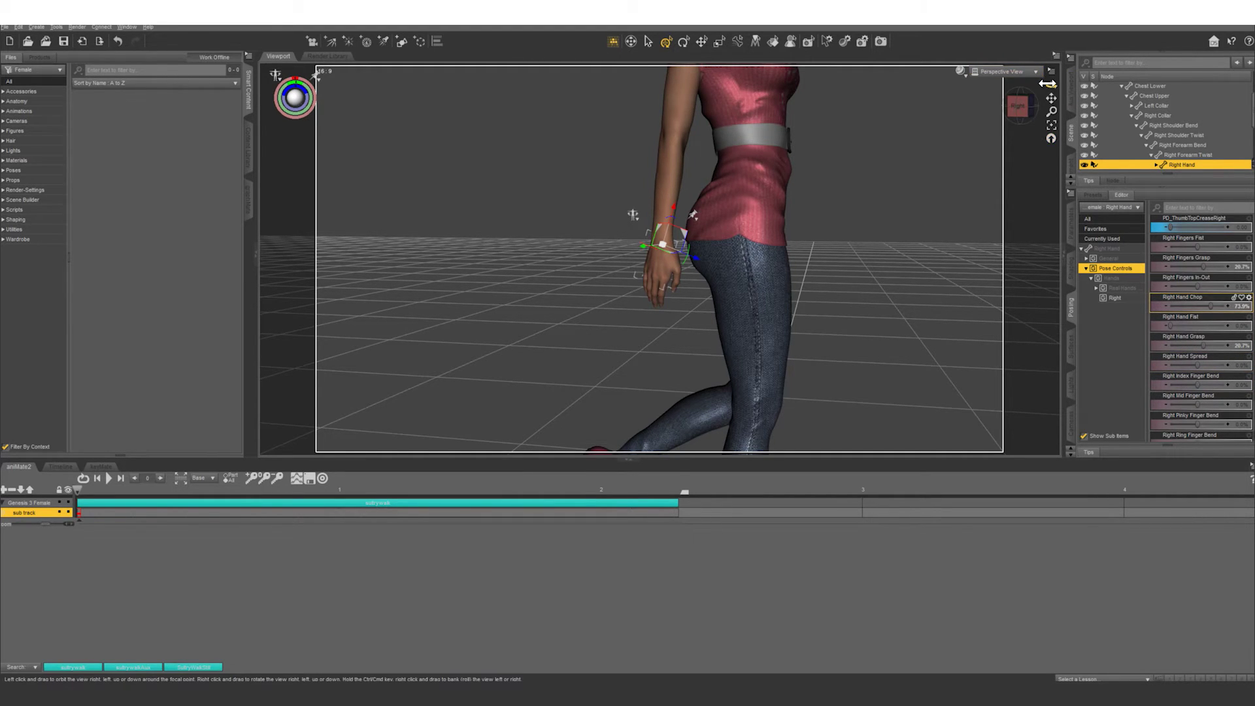
# Select the left hand and relax it by increasing Left Hand Chop and setting Left Hand Grasp to about 23%
pyautogui.moveTo(1051, 85); pyautogui.dragTo(1135, 77)
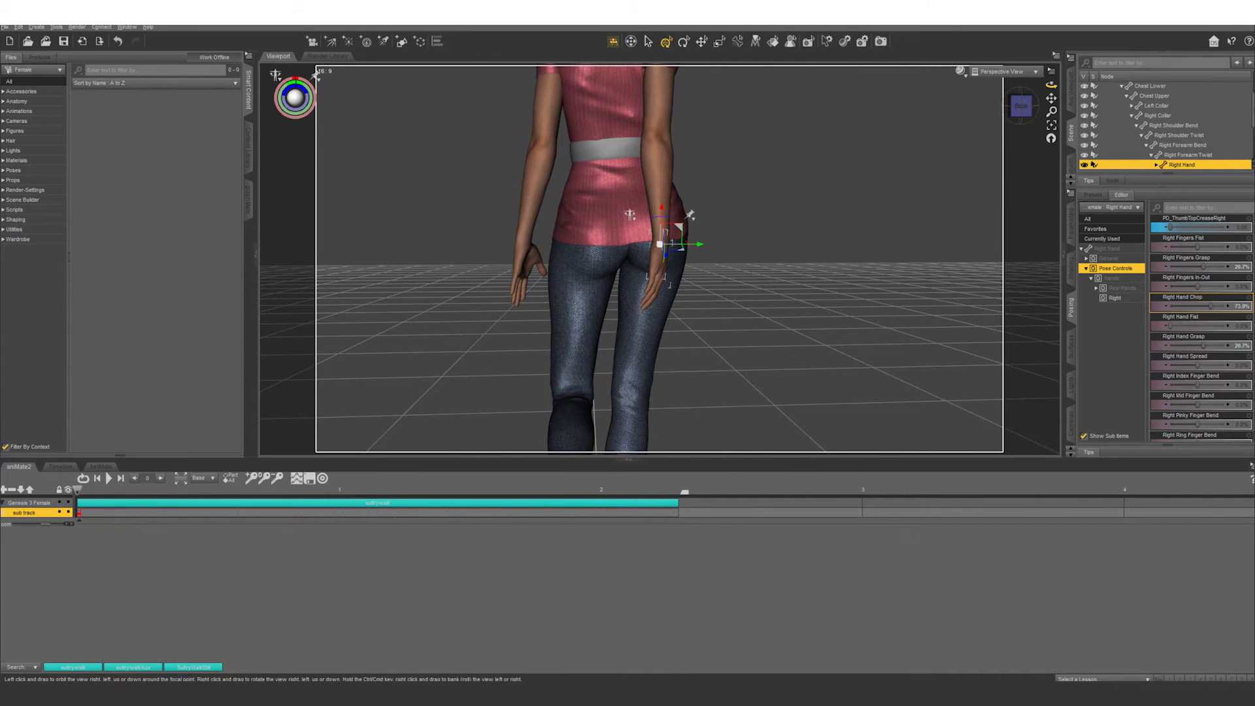
pyautogui.moveTo(772, 344); pyautogui.dragTo(989, 150)
pyautogui.click(768, 287)
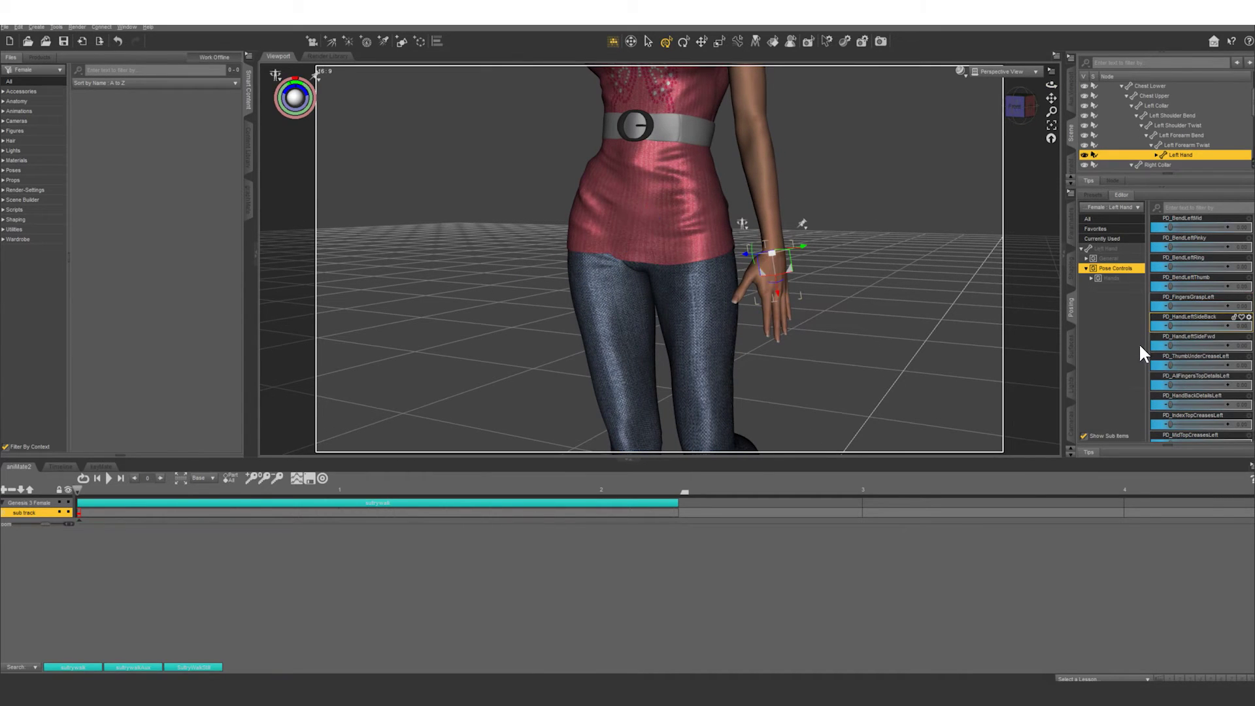
pyautogui.scroll(5, 1167, 294)
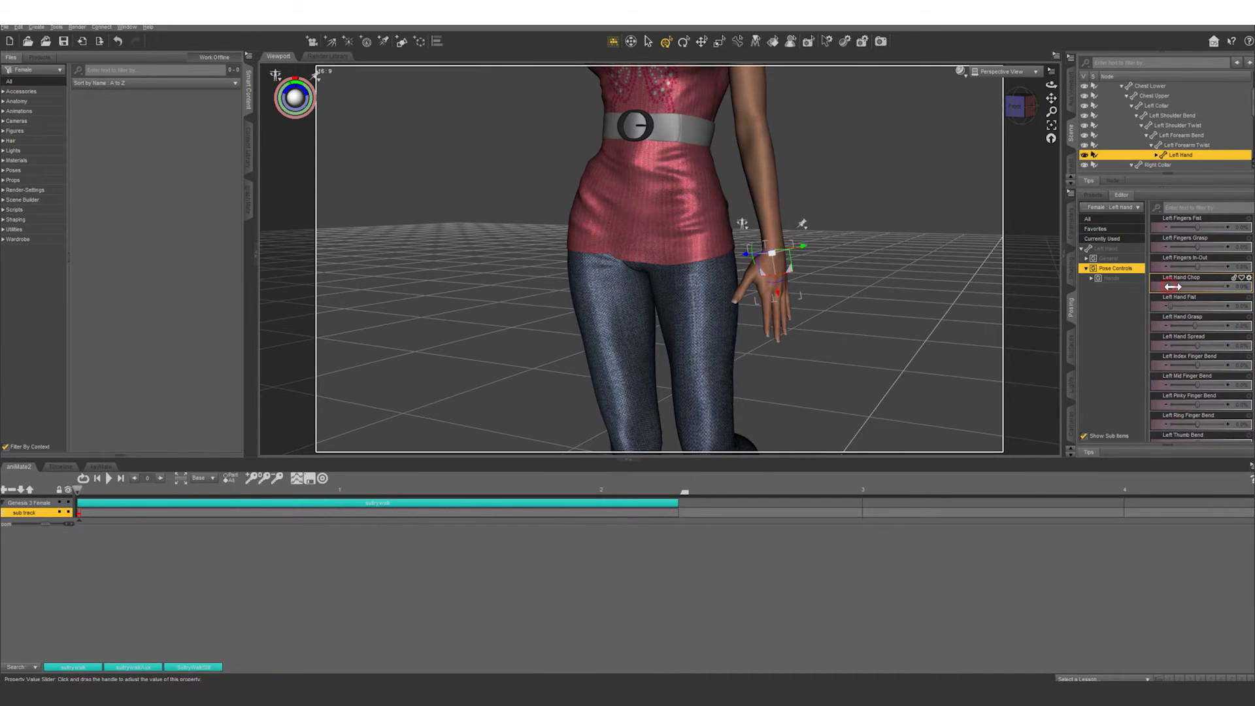
pyautogui.moveTo(1174, 286); pyautogui.dragTo(1201, 326)
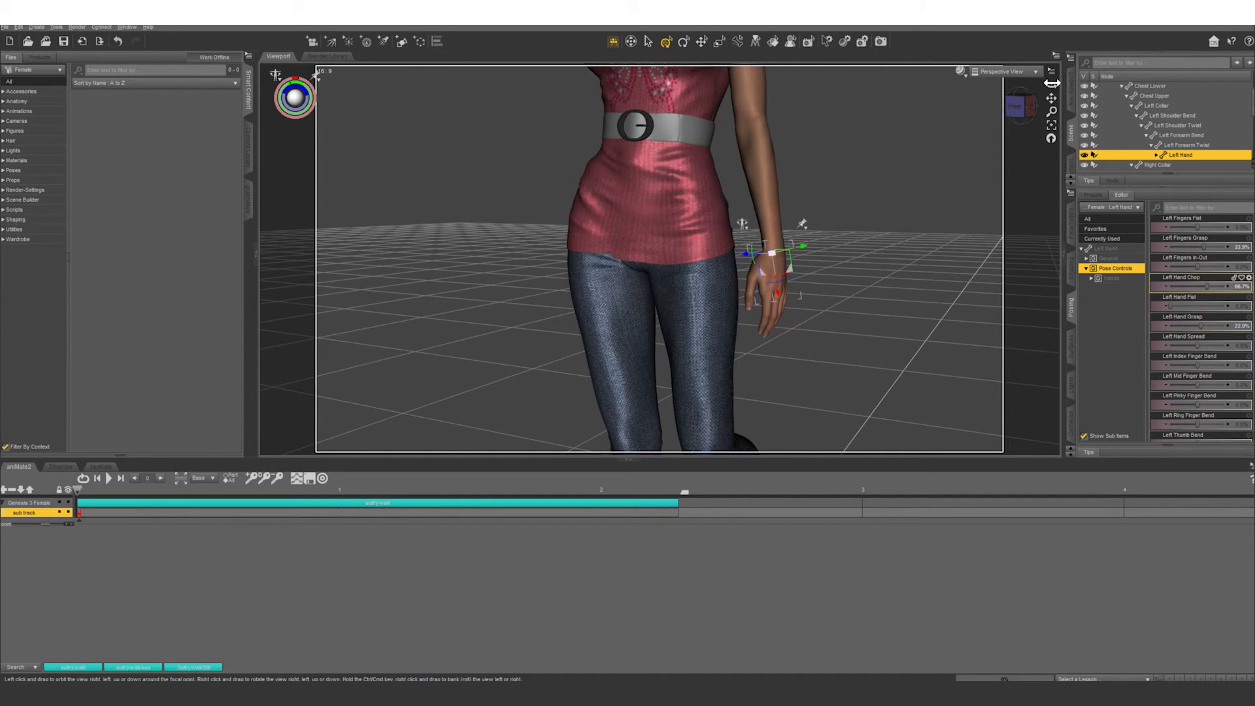
# Play back the walk from the front with the relaxed hands and close the sub-track block's keyframe editing
pyautogui.moveTo(1051, 85)
pyautogui.mouseDown()
pyautogui.moveTo(915, 90)
pyautogui.moveTo(1001, 66)
pyautogui.moveTo(1095, 92)
pyautogui.moveTo(1196, 93)
pyautogui.moveTo(1045, 85)
pyautogui.mouseUp()
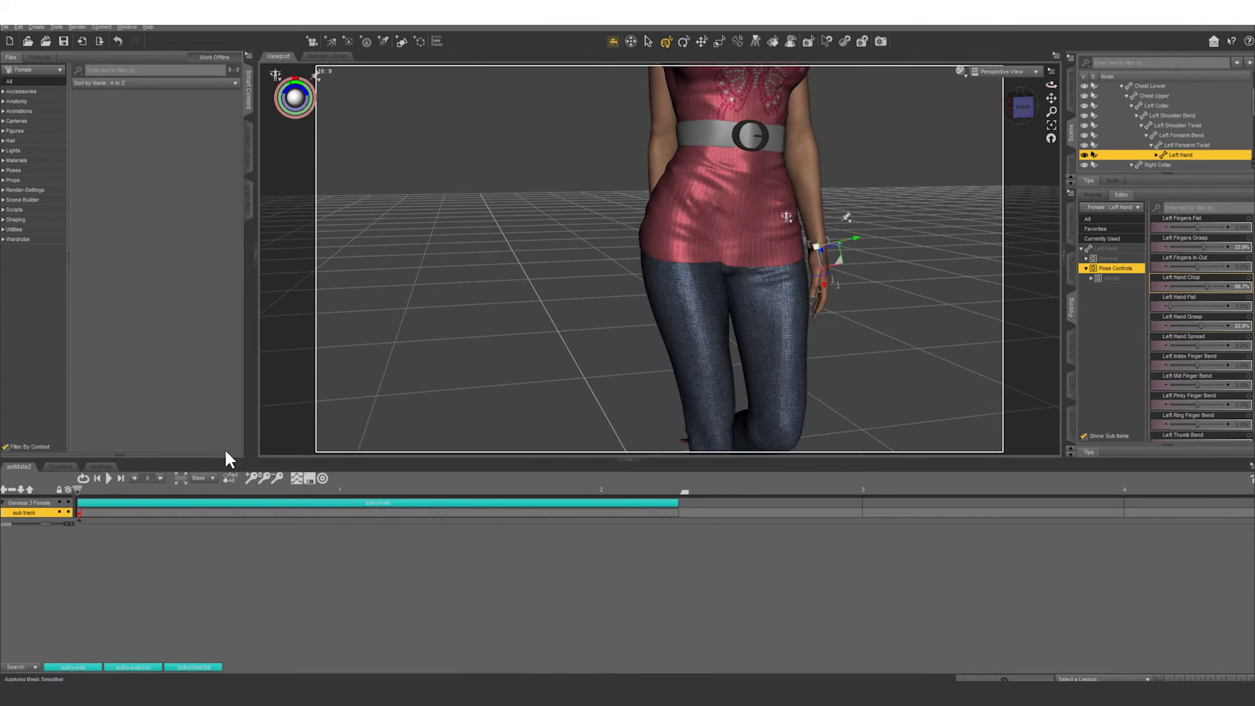
pyautogui.scroll(-10, 904, 162)
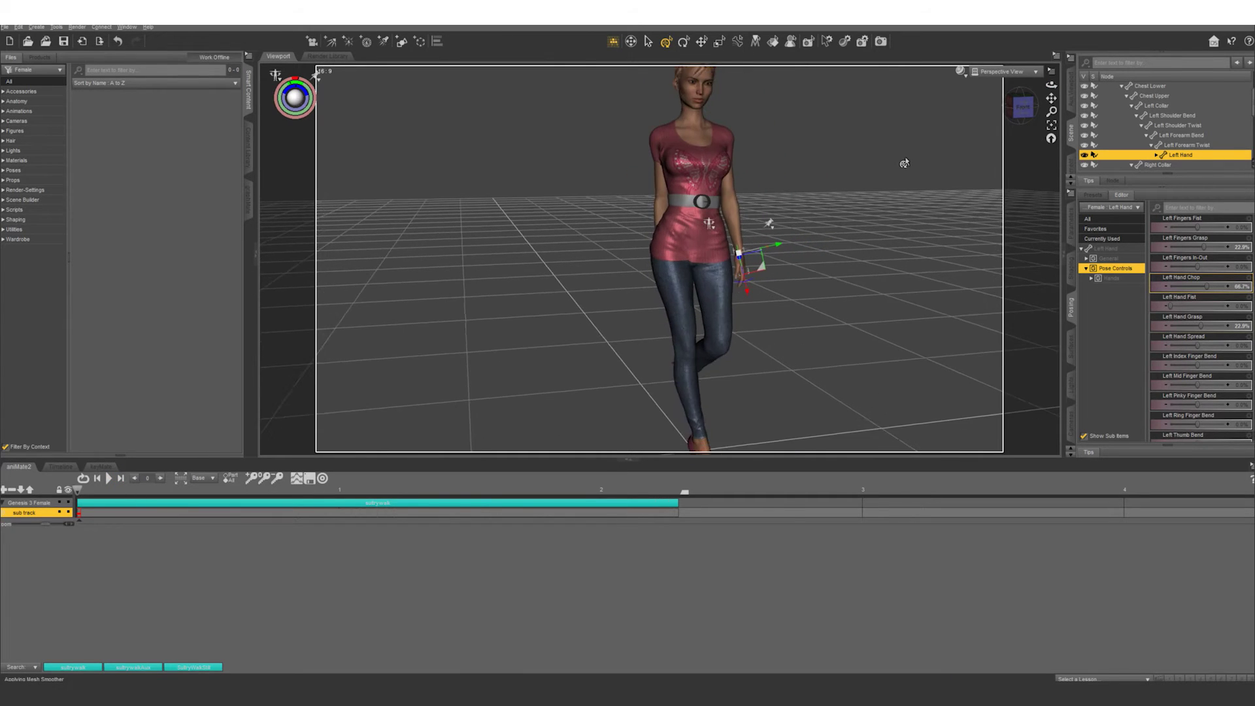
pyautogui.click(108, 477)
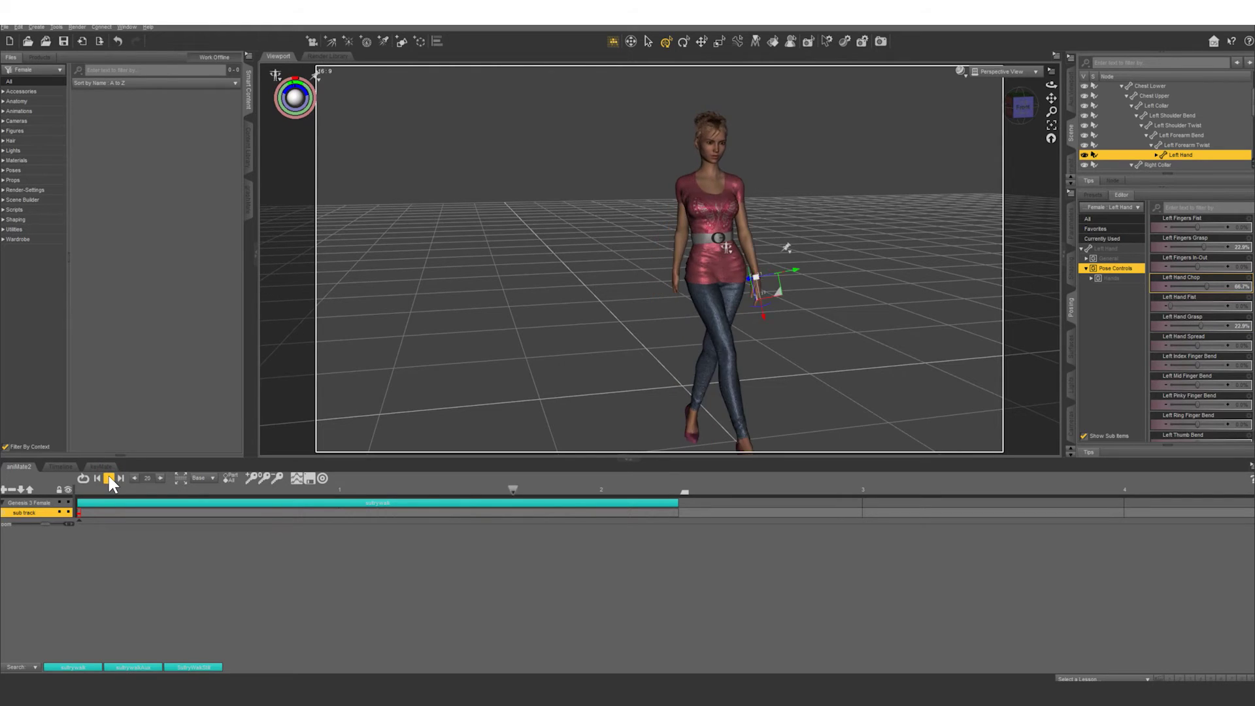
pyautogui.click(108, 477)
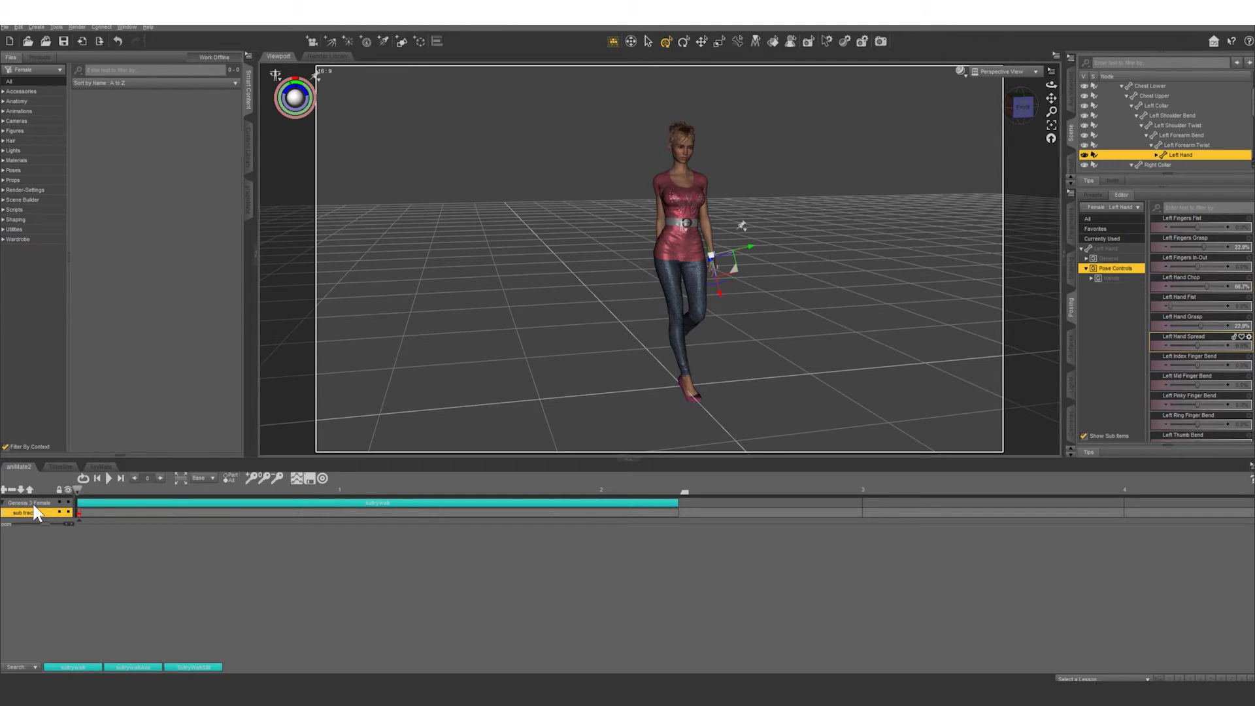
pyautogui.click(182, 480)
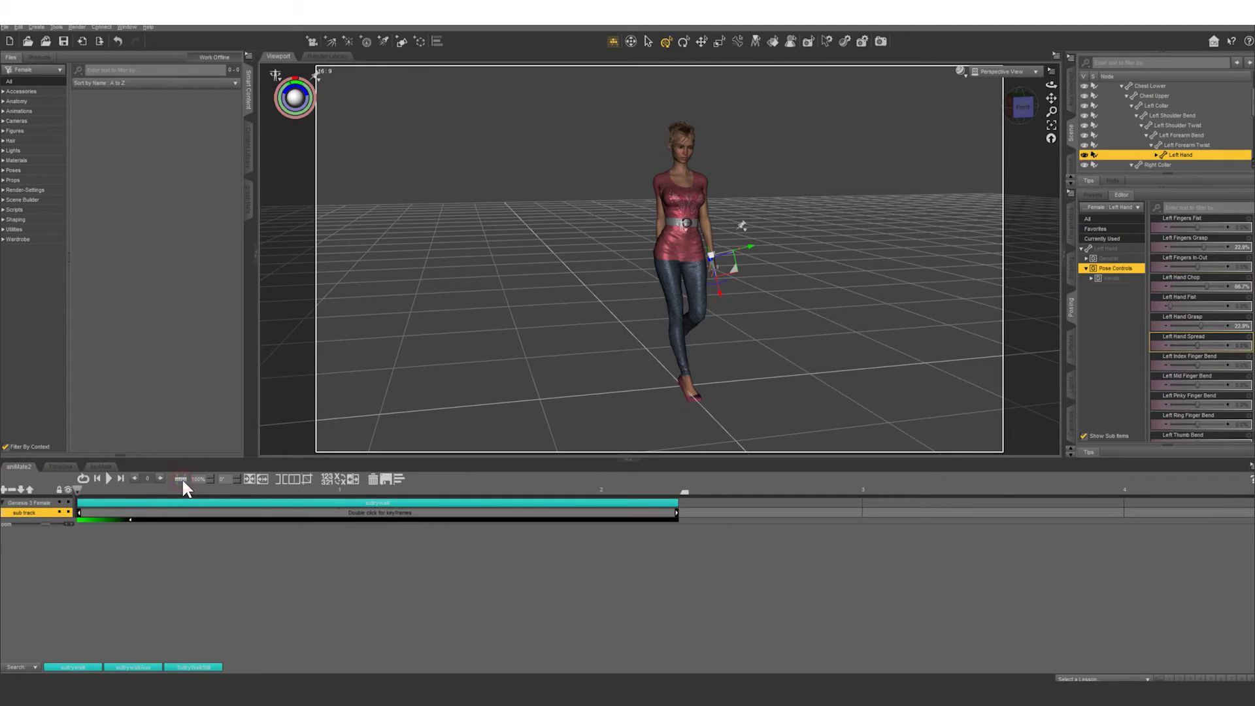
# Add a second sub-track under Genesis 3 Female with an empty block without properties, trimmed to the walk block's length
pyautogui.click(31, 501)
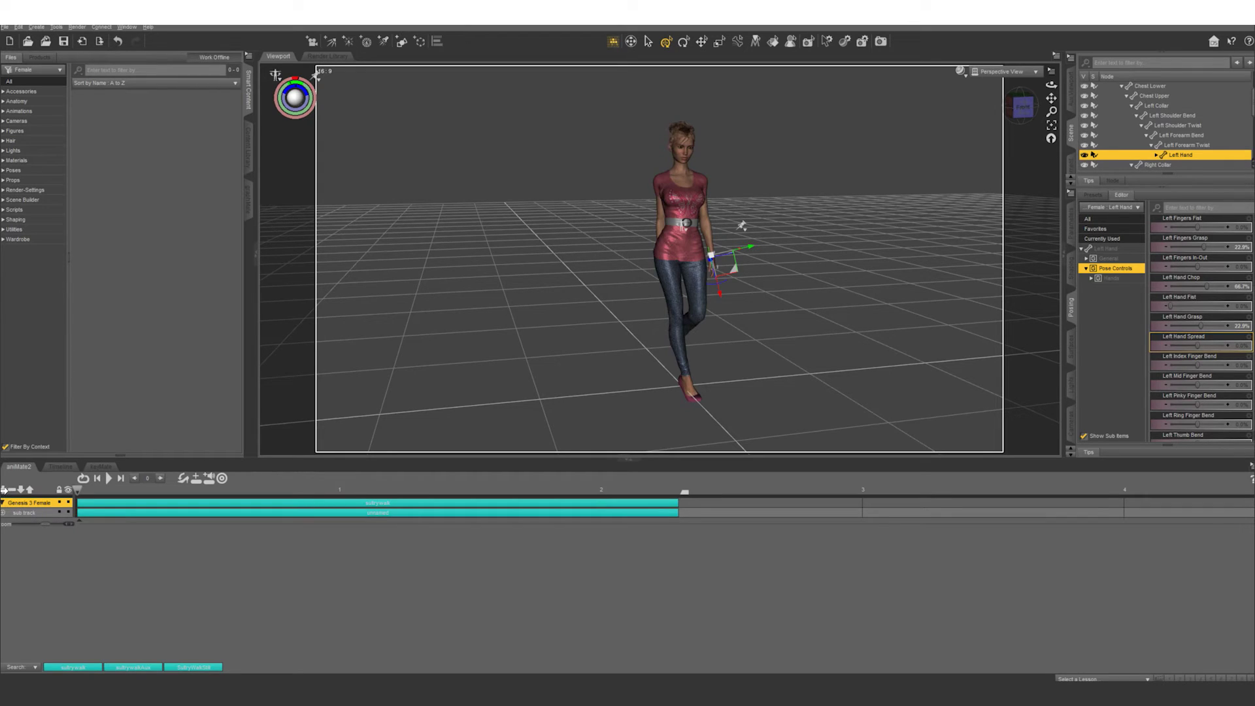
pyautogui.click(4, 489)
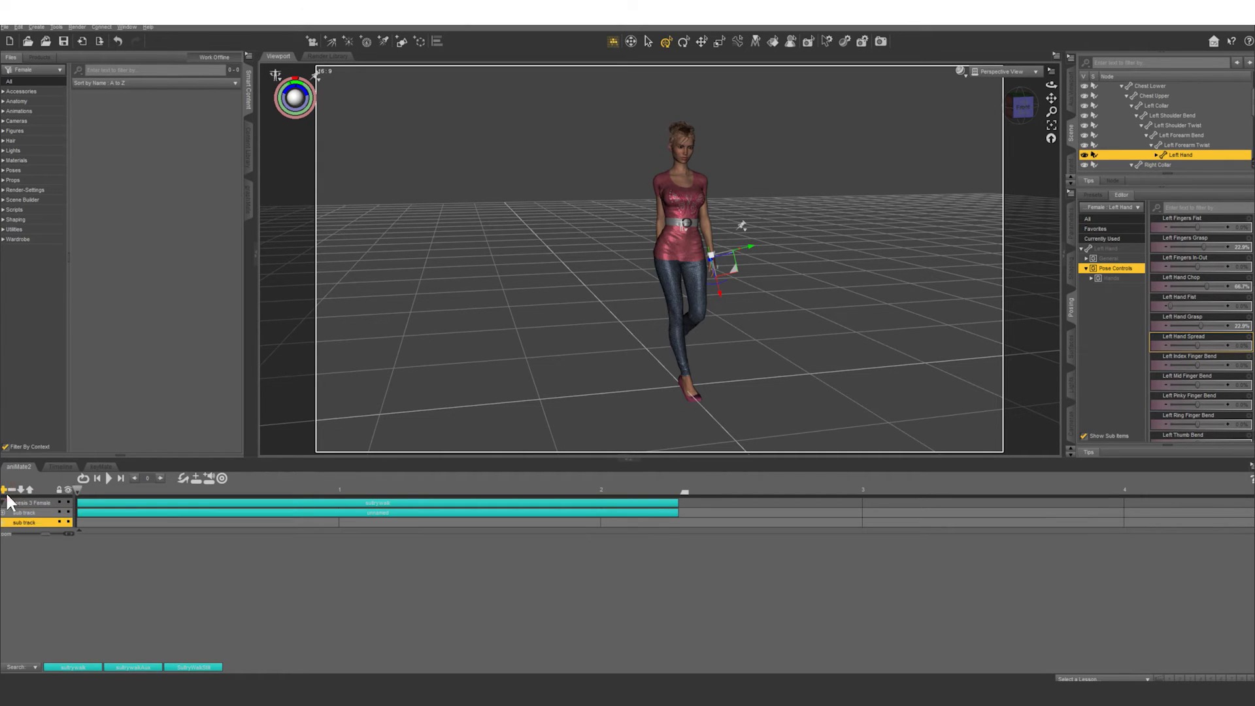
pyautogui.rightClick(30, 520)
pyautogui.click(50, 525)
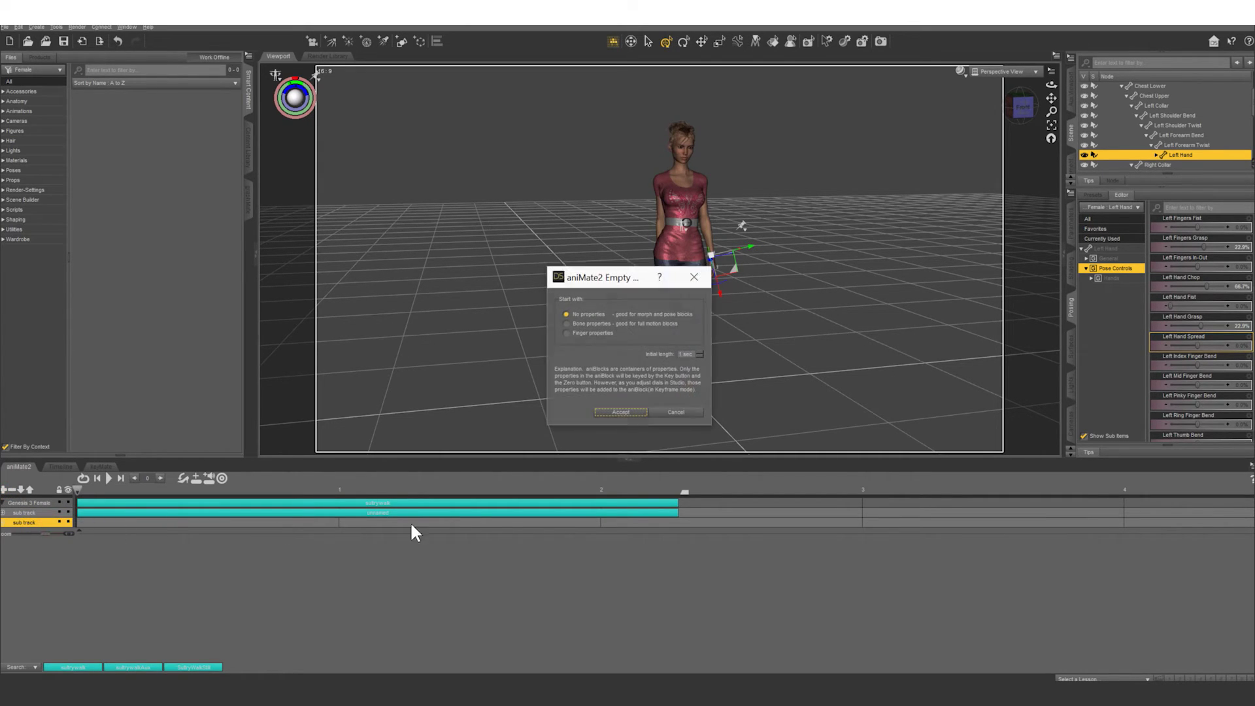
pyautogui.click(620, 413)
pyautogui.click(296, 482)
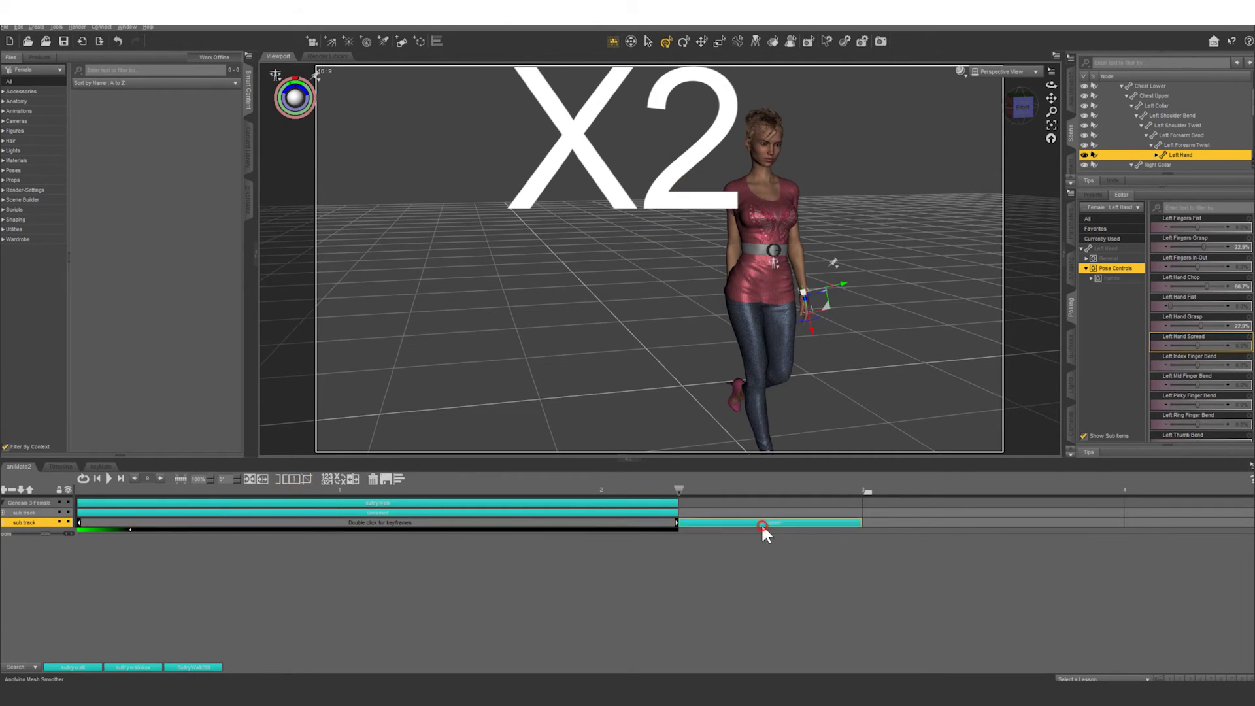
pyautogui.moveTo(860, 522); pyautogui.dragTo(678, 526)
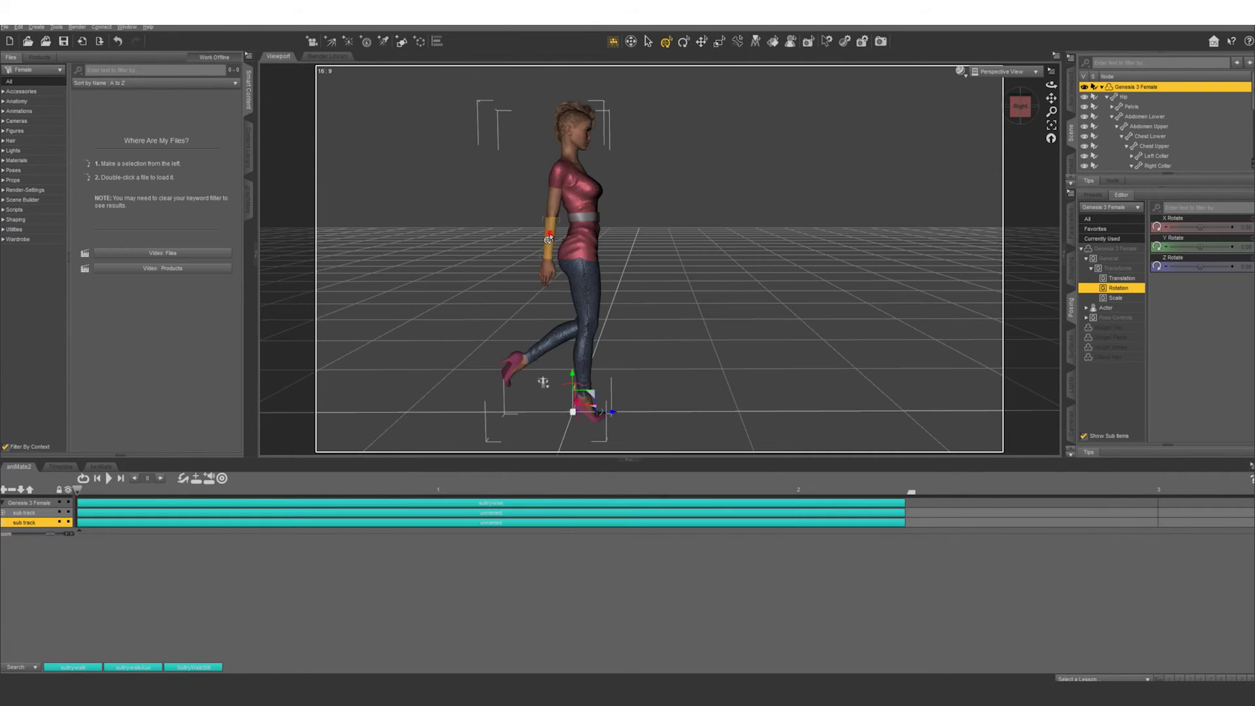
# Select the right forearm bend bone and open the second sub-track's block for keyframe editing
pyautogui.click(548, 235)
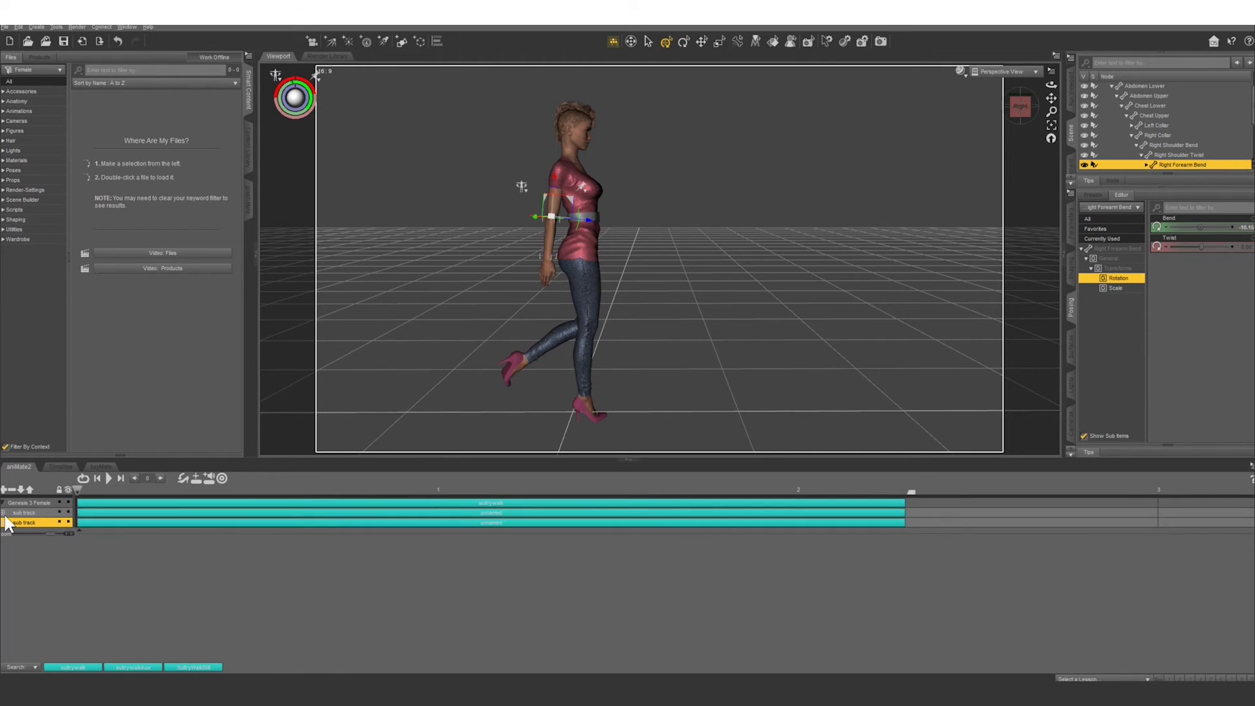
pyautogui.click(165, 523)
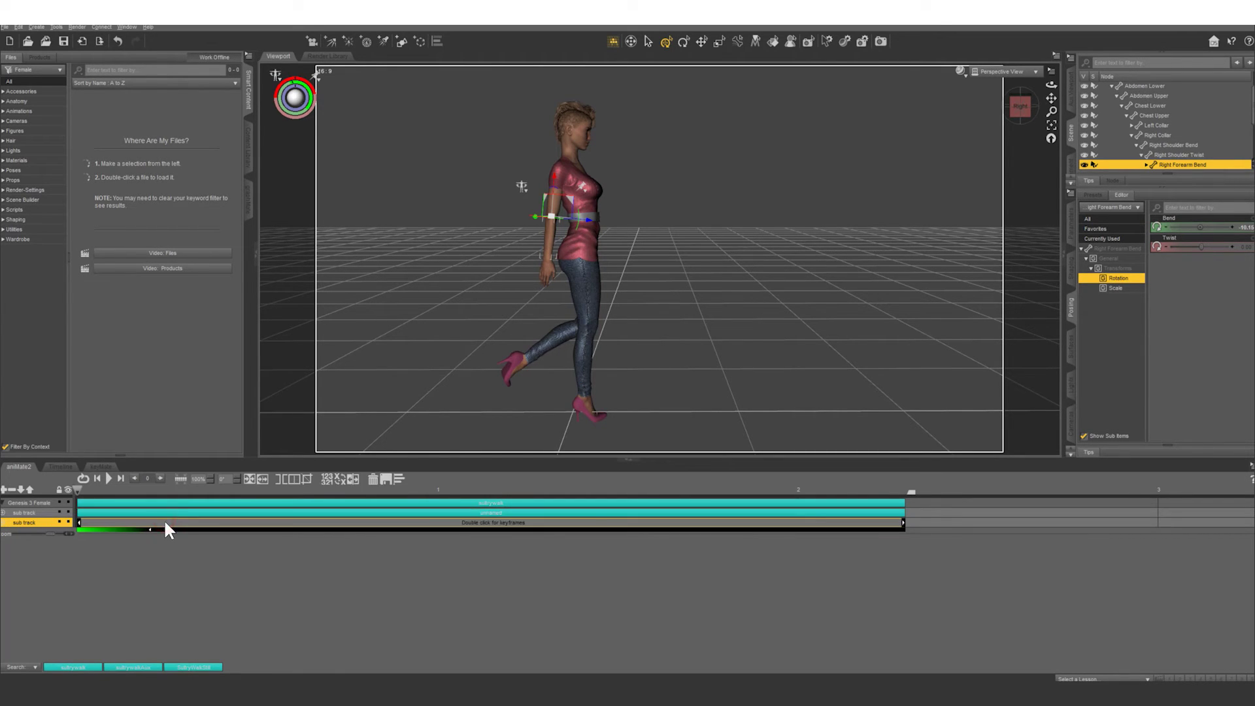
pyautogui.click(180, 480)
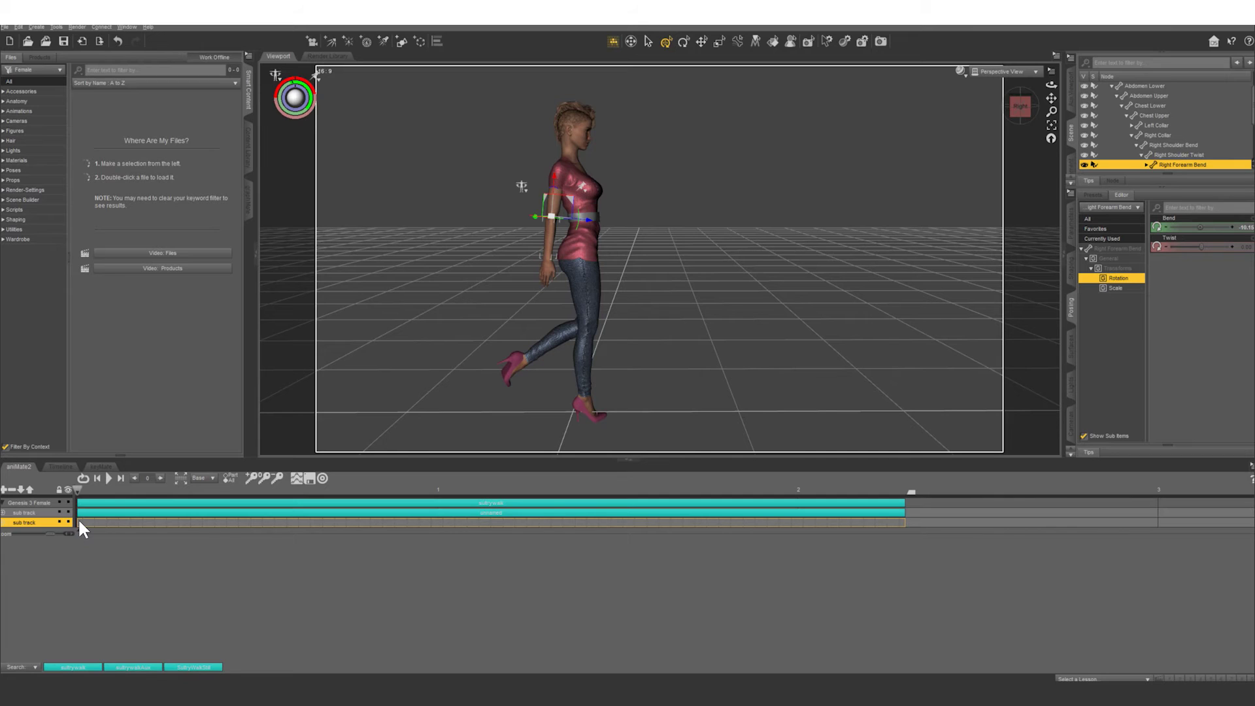
pyautogui.click(254, 476)
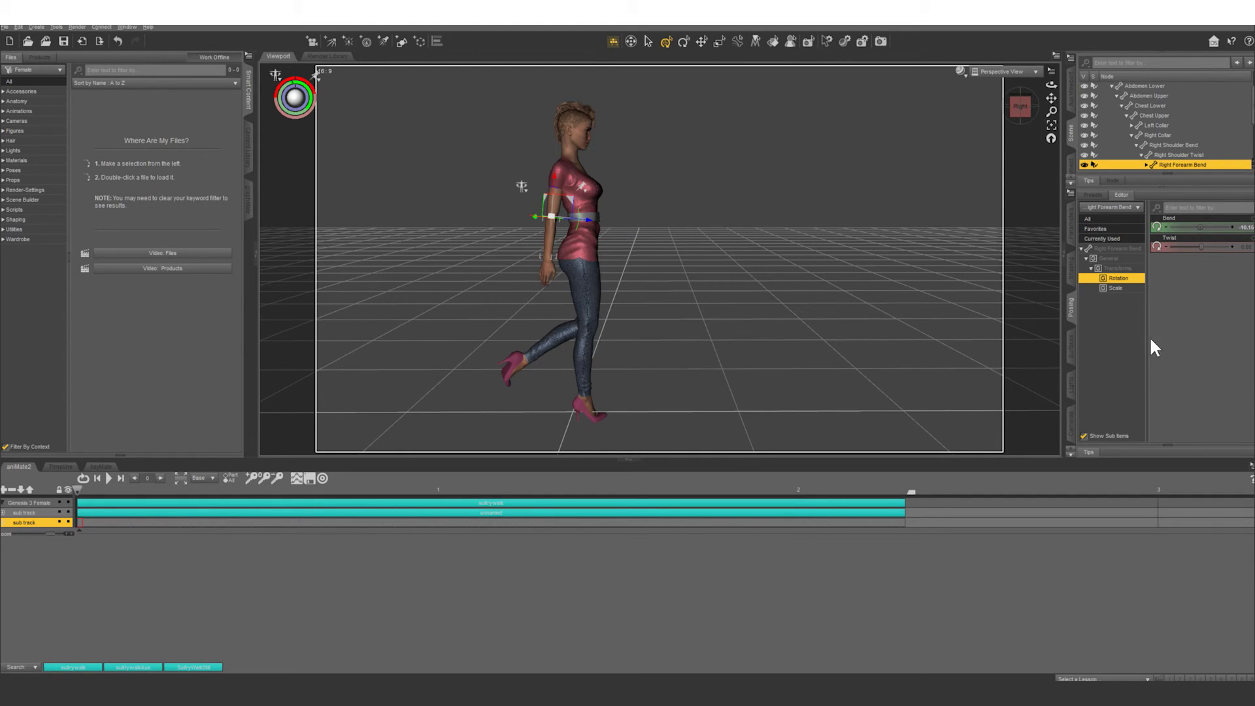
# Key the right forearm's Bend at the first frame by nudging its value, keeping it at about -10.15
pyautogui.click(1072, 228)
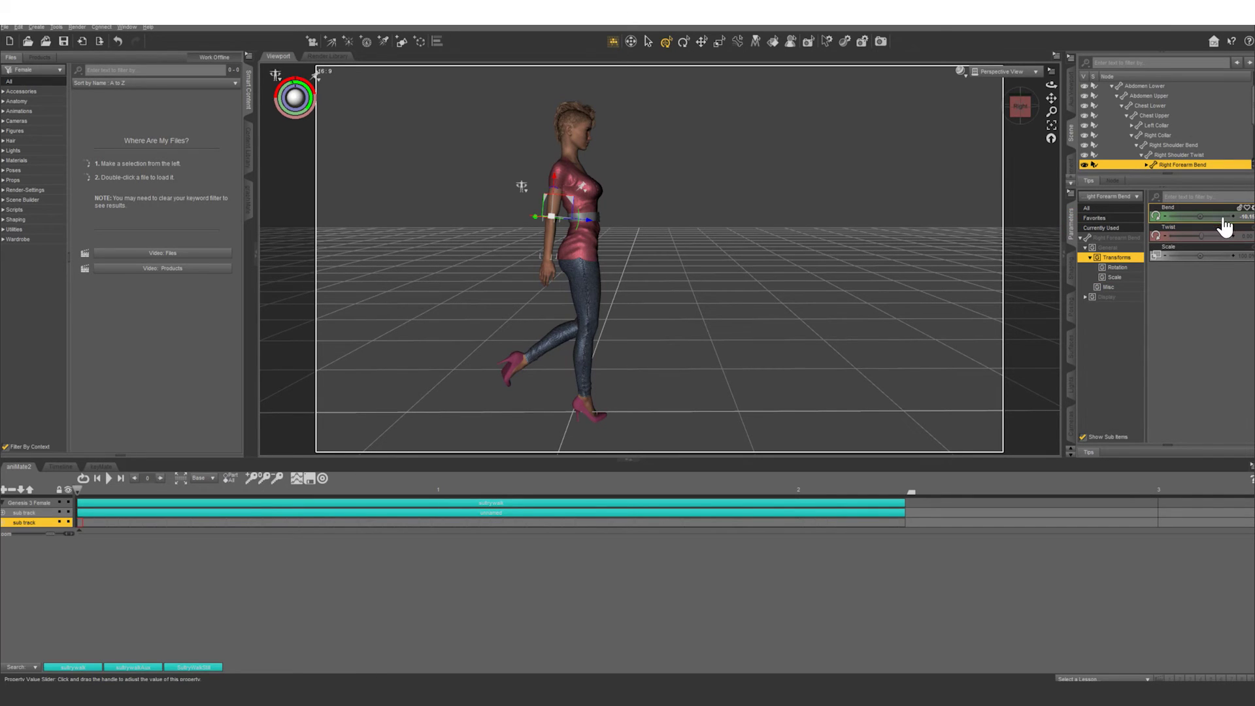
pyautogui.click(1166, 218)
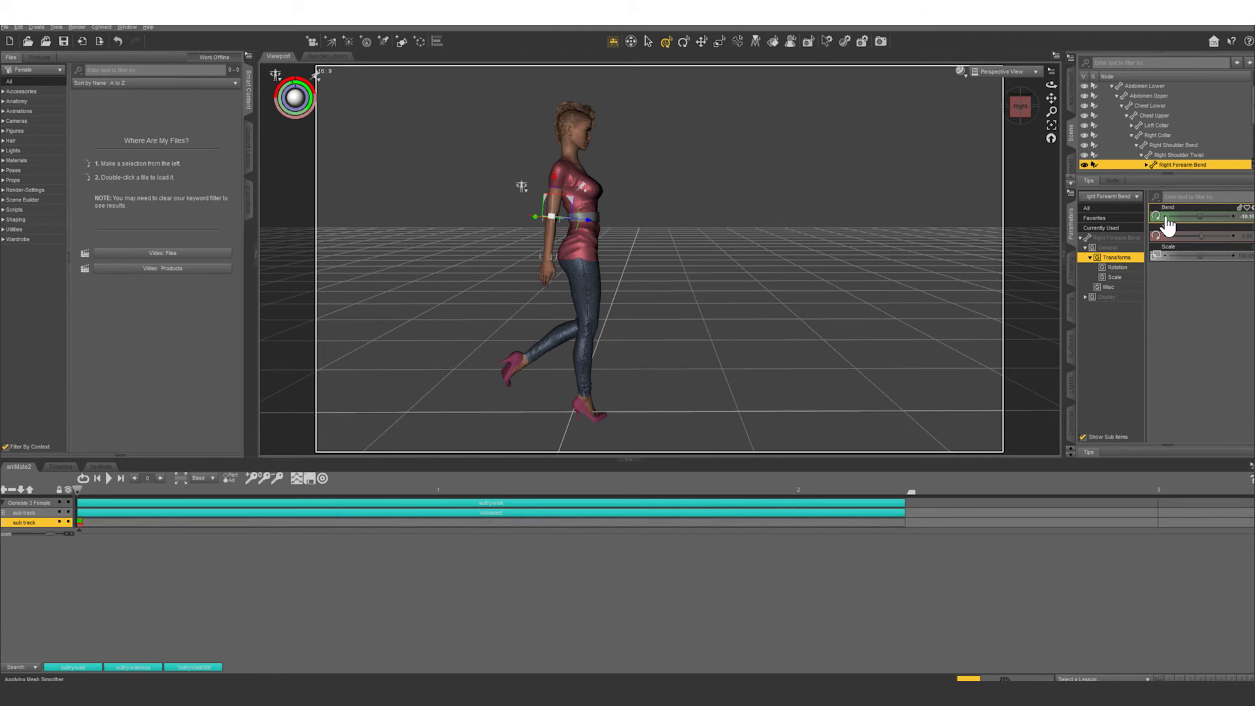
pyautogui.click(80, 523)
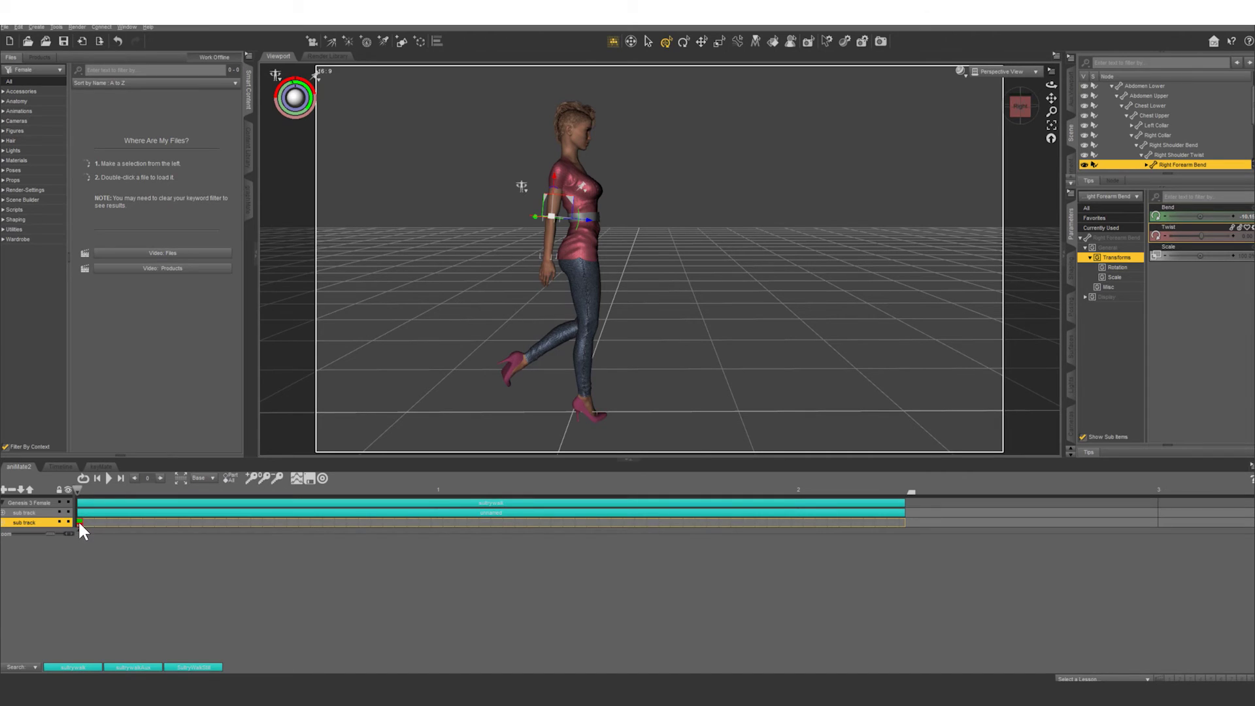
pyautogui.click(79, 524)
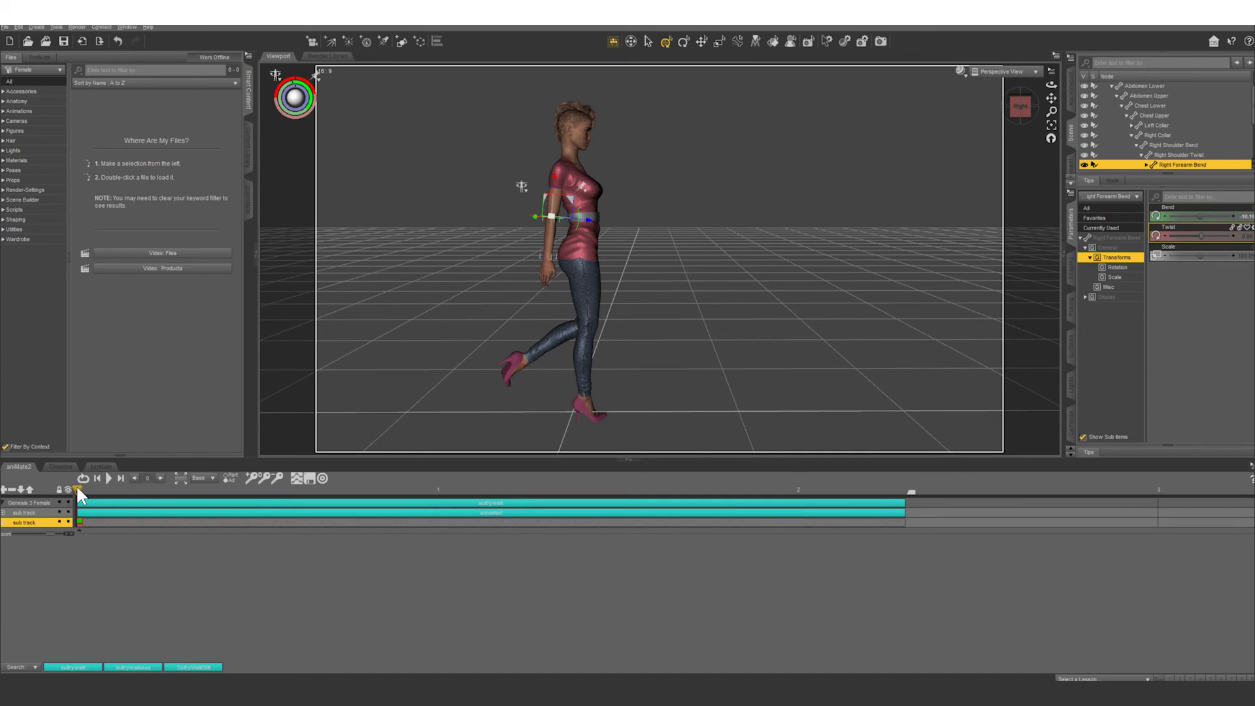
# Increase the right forearm's Bend at about frame 25, where the arm swings forward
pyautogui.click(83, 489)
pyautogui.moveTo(249, 503); pyautogui.dragTo(336, 506)
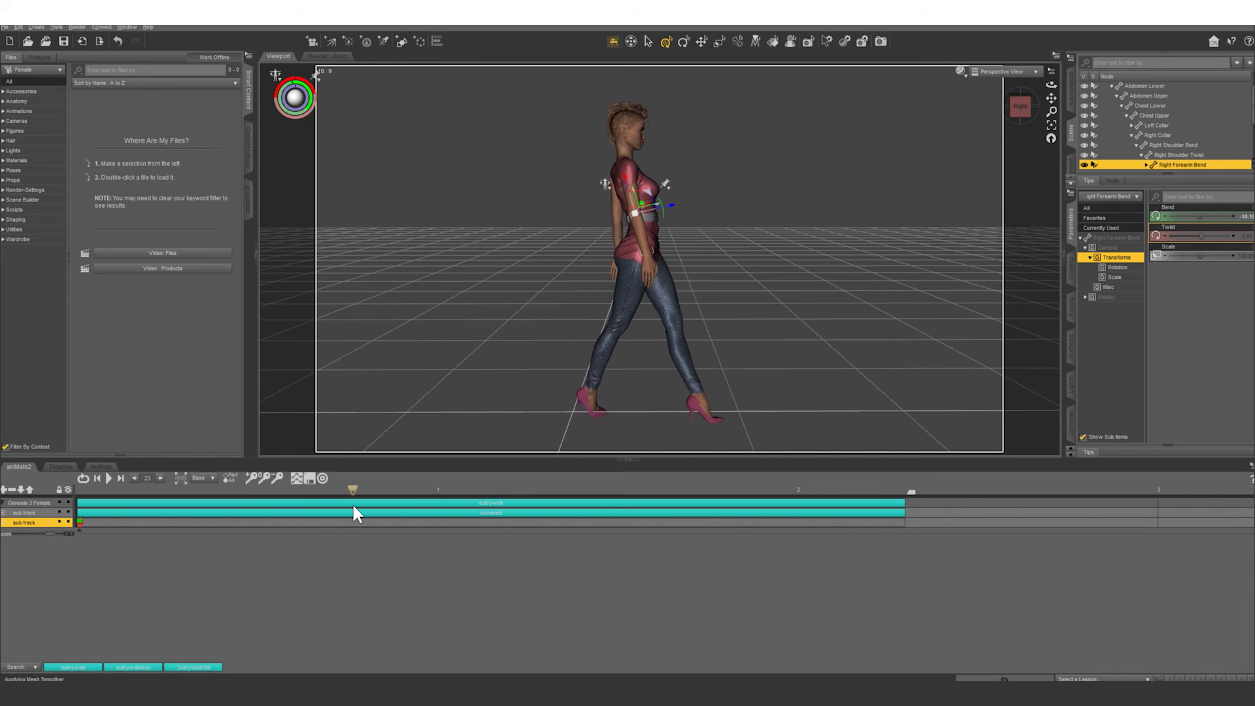
pyautogui.click(382, 490)
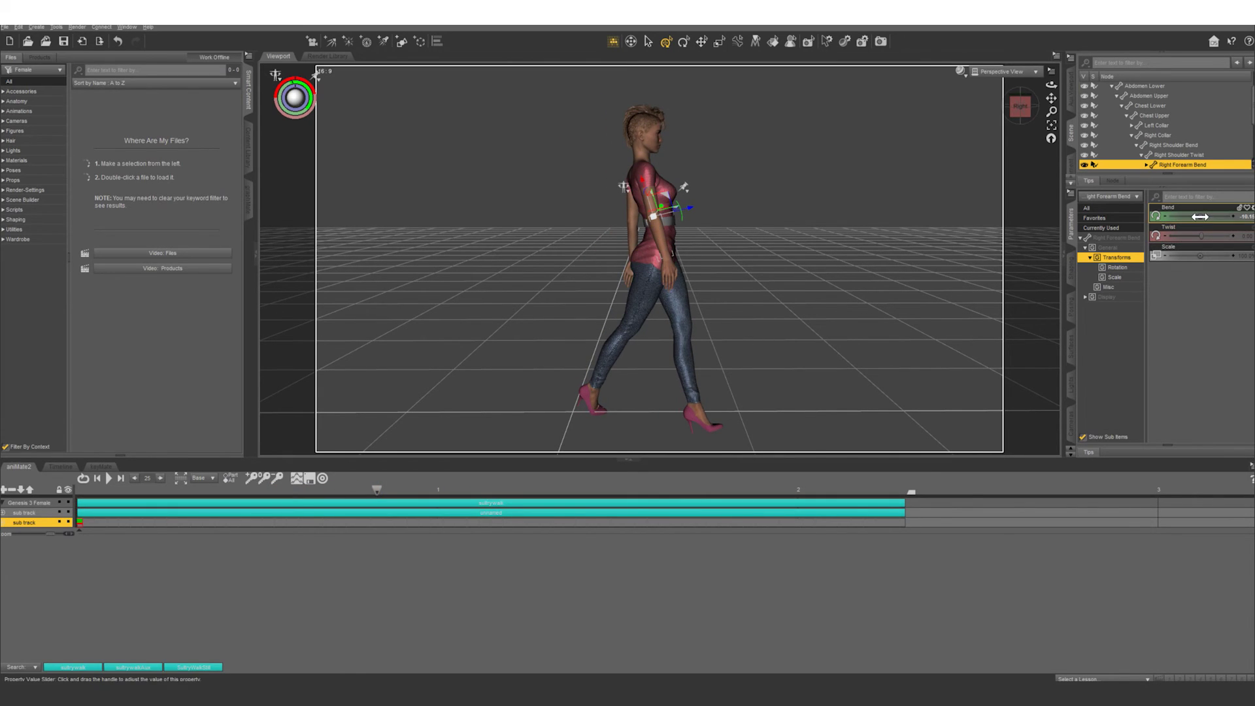
pyautogui.moveTo(1200, 216); pyautogui.dragTo(1217, 216)
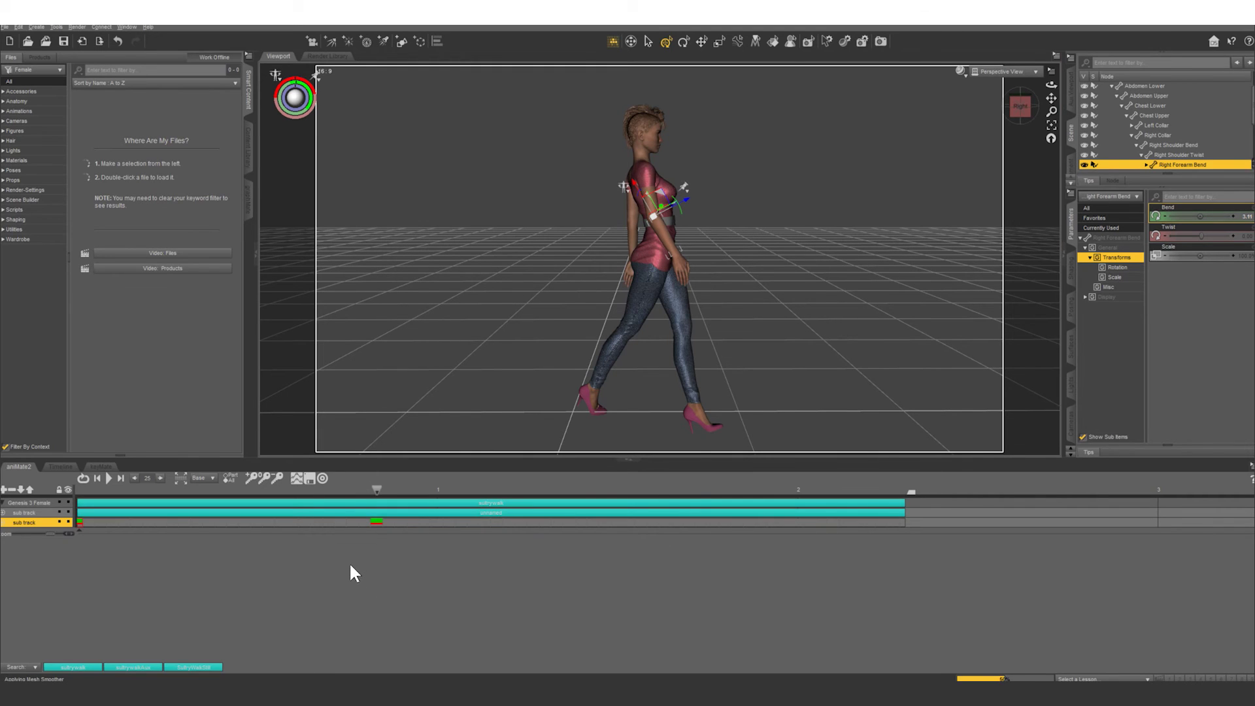
# Copy the first frame's right forearm Bend value and set Bend to -10.15469 just past the 2-second mark
pyautogui.moveTo(375, 489); pyautogui.dragTo(49, 496)
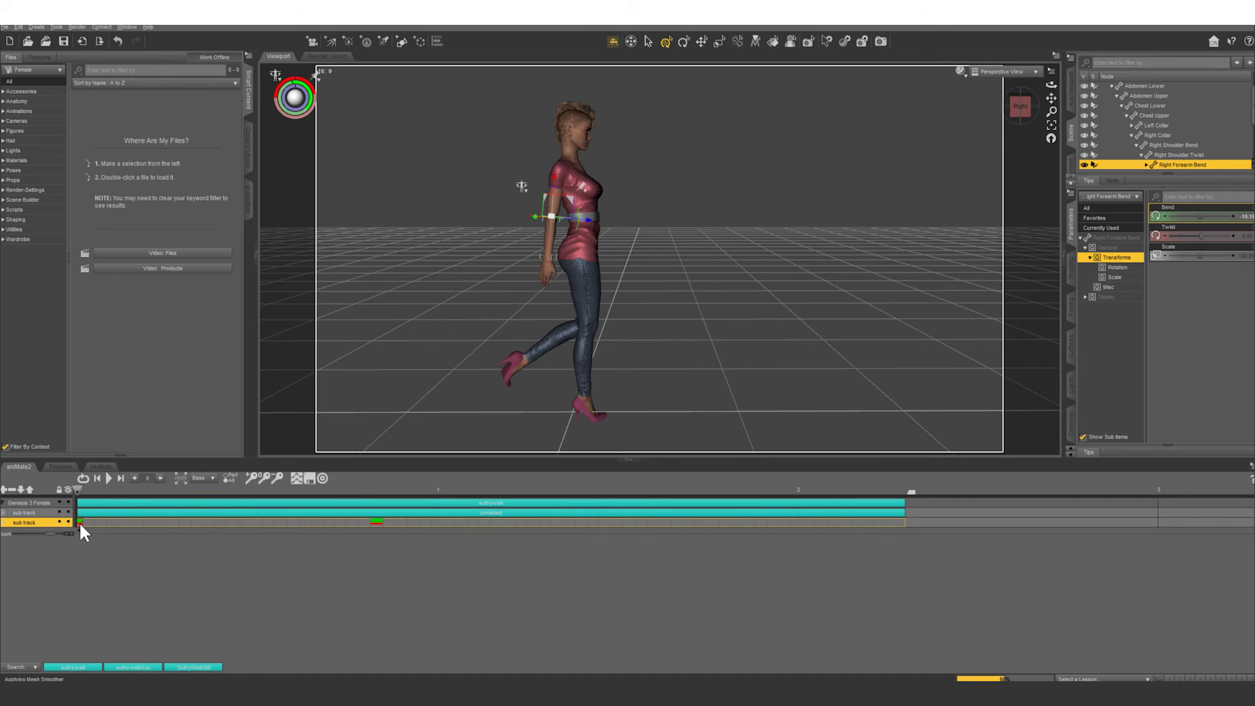
pyautogui.click(1245, 217)
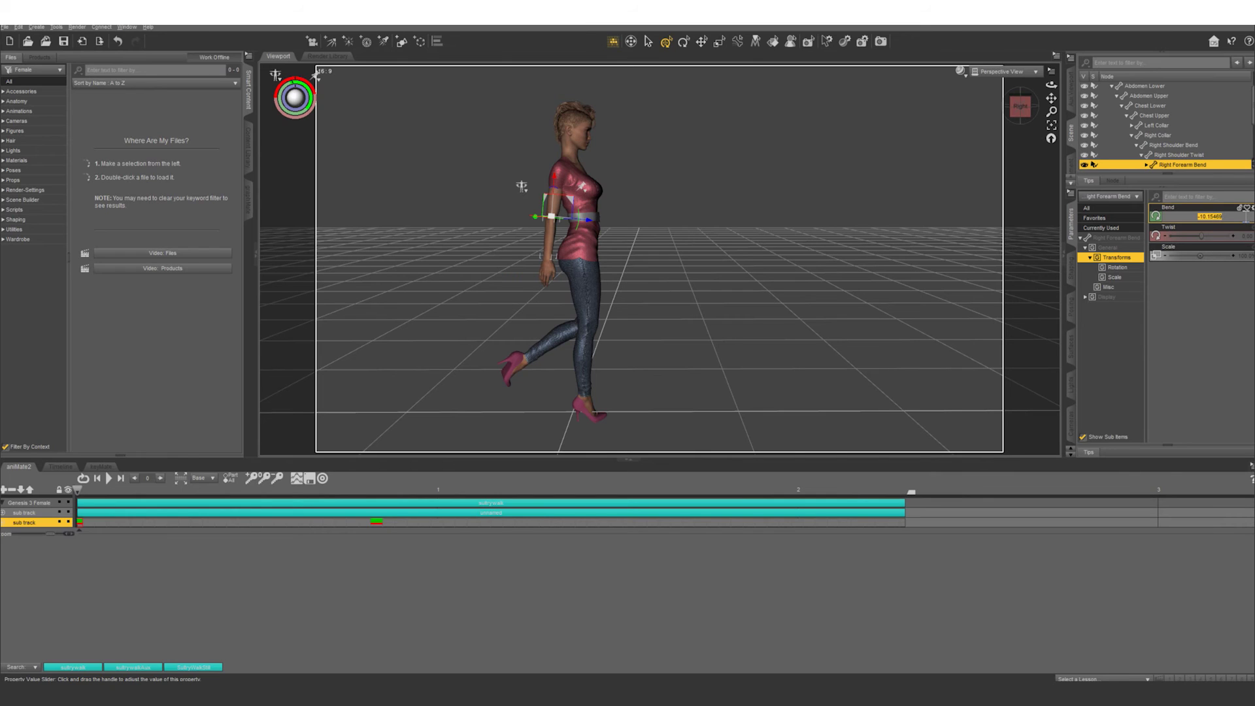
pyautogui.click(21, 524)
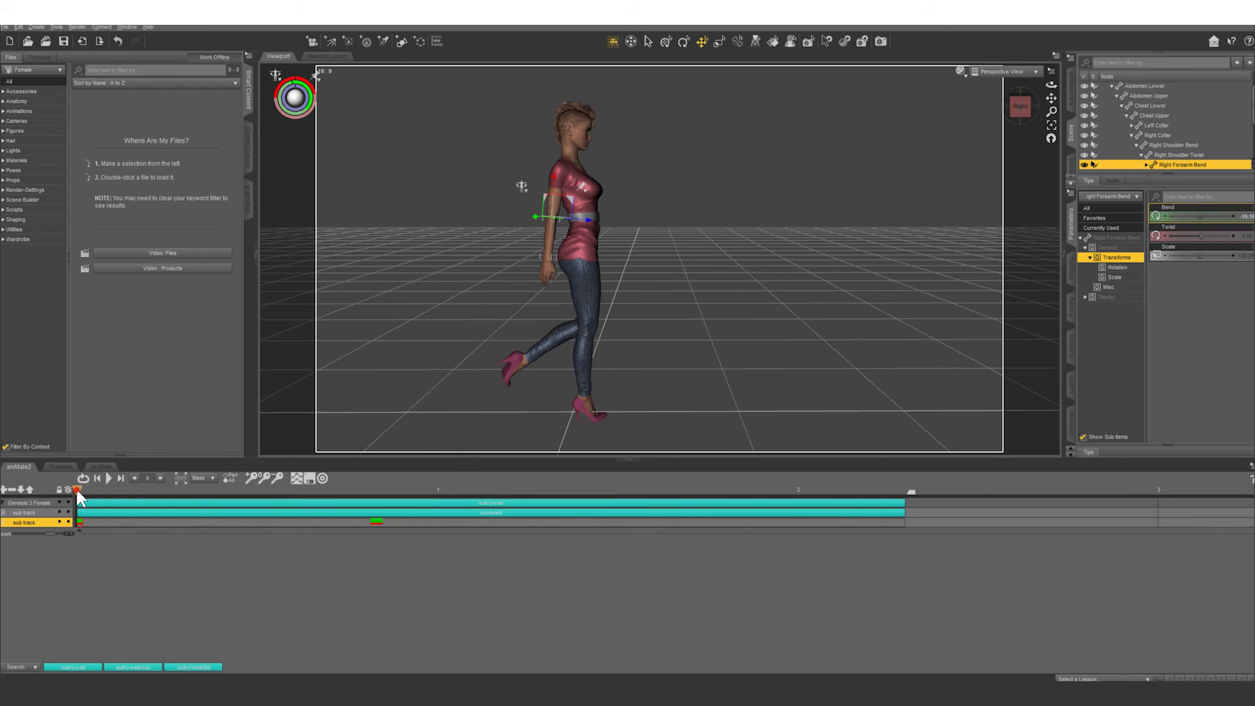
pyautogui.moveTo(76, 489); pyautogui.dragTo(387, 507)
pyautogui.click(821, 491)
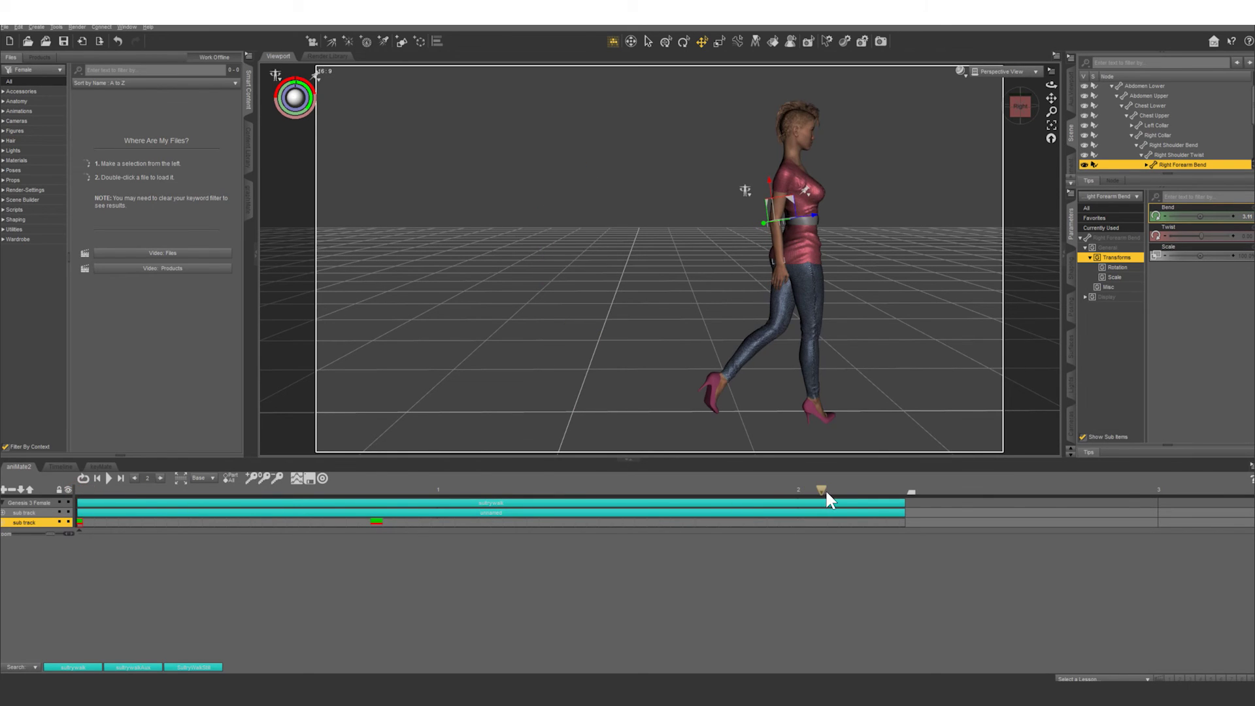
pyautogui.moveTo(826, 491); pyautogui.dragTo(833, 491)
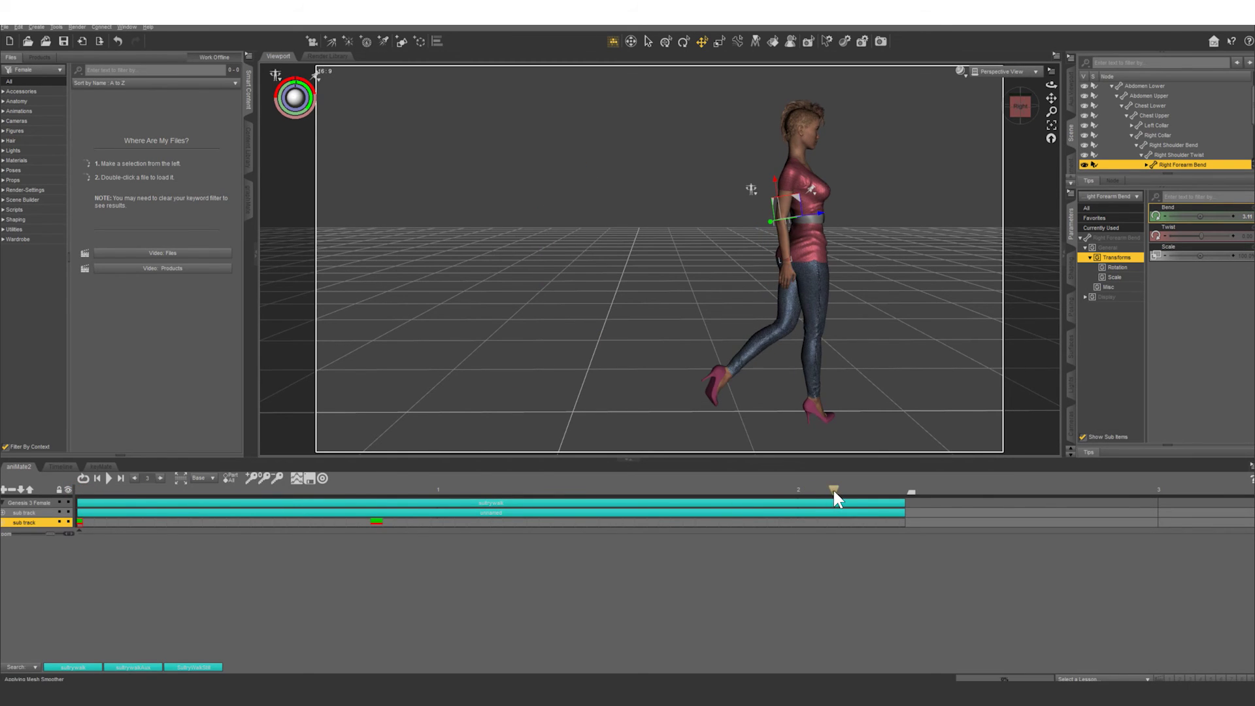
pyautogui.click(1246, 216)
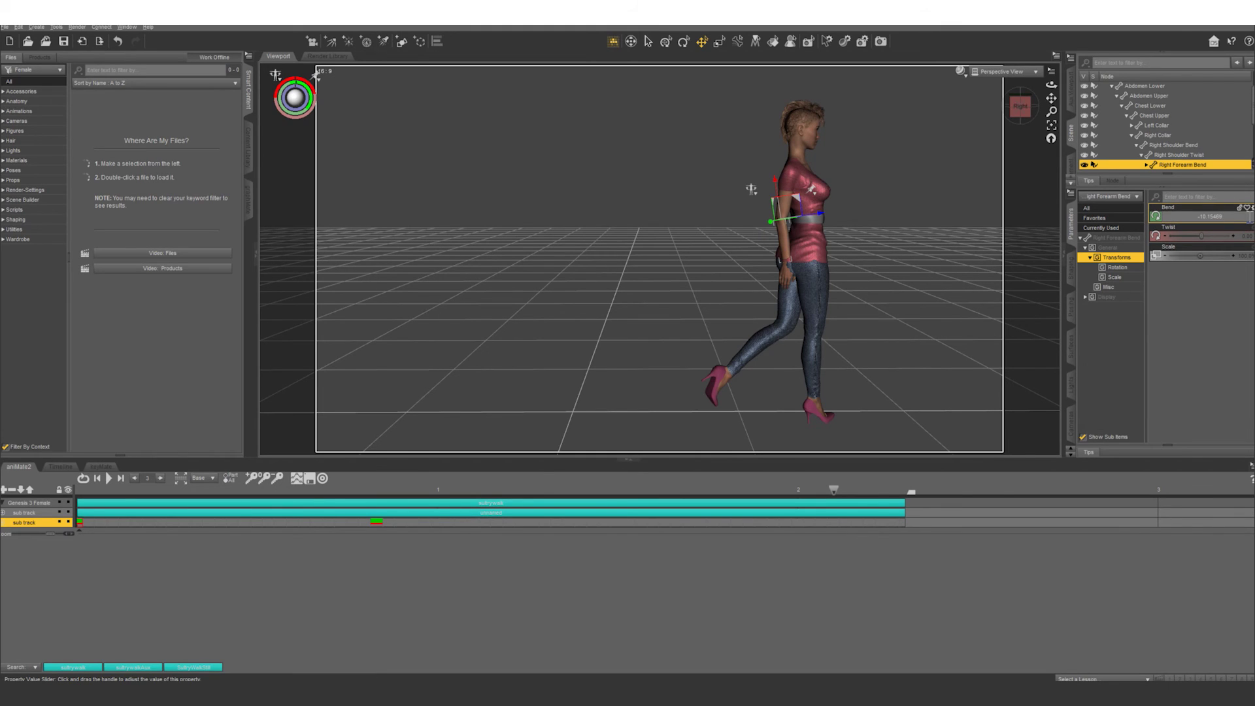
pyautogui.write('-10.15469')
pyautogui.press('Return')
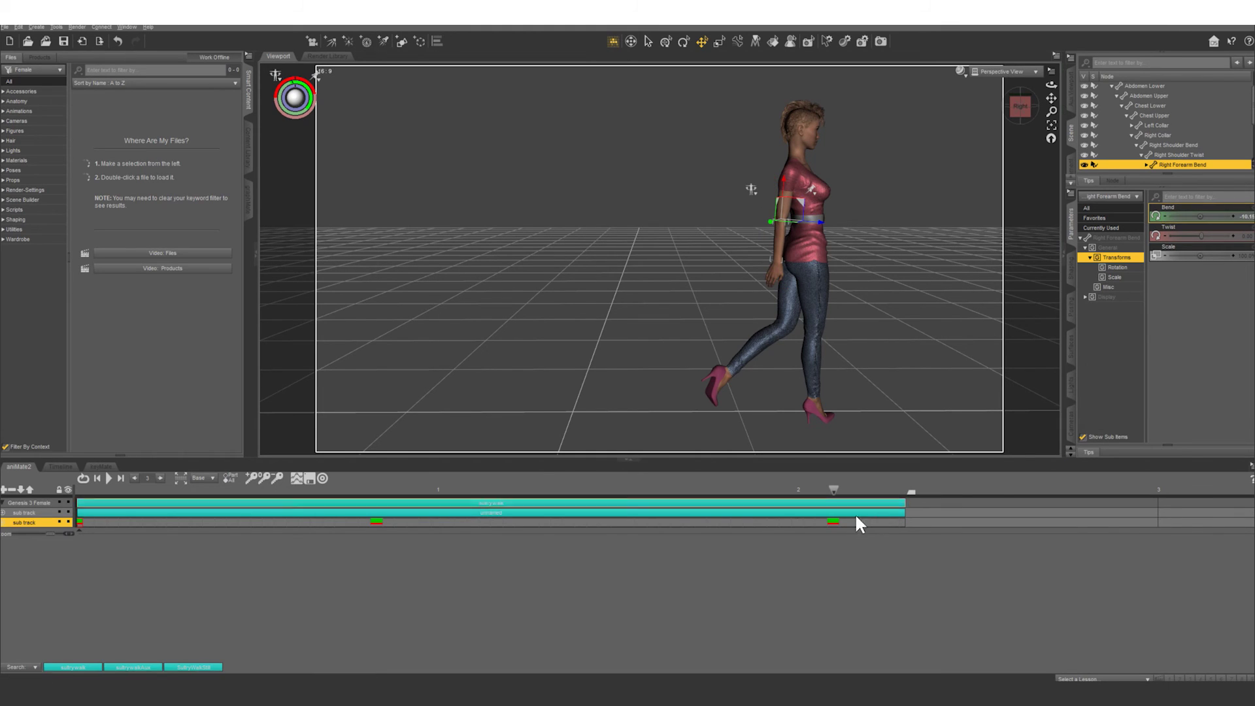
# Play back the walk from the first frame to check the right forearm's swing, and return to the start
pyautogui.moveTo(834, 490); pyautogui.dragTo(87, 490)
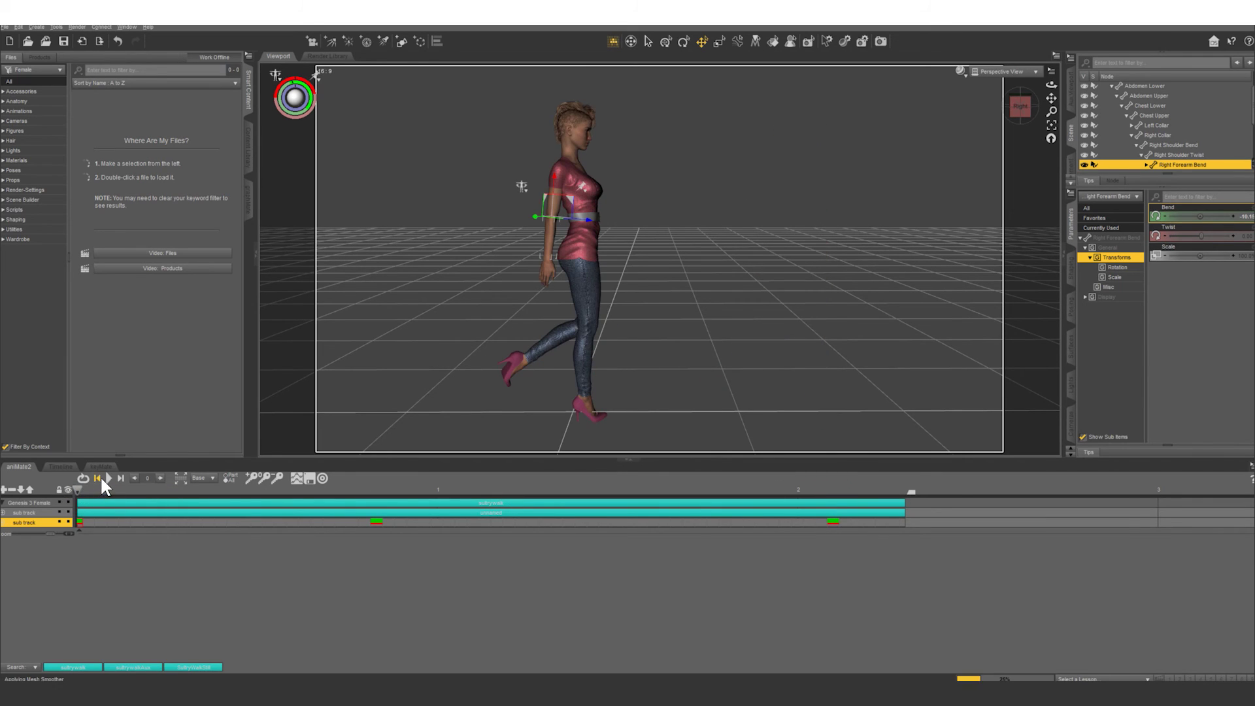
pyautogui.click(108, 479)
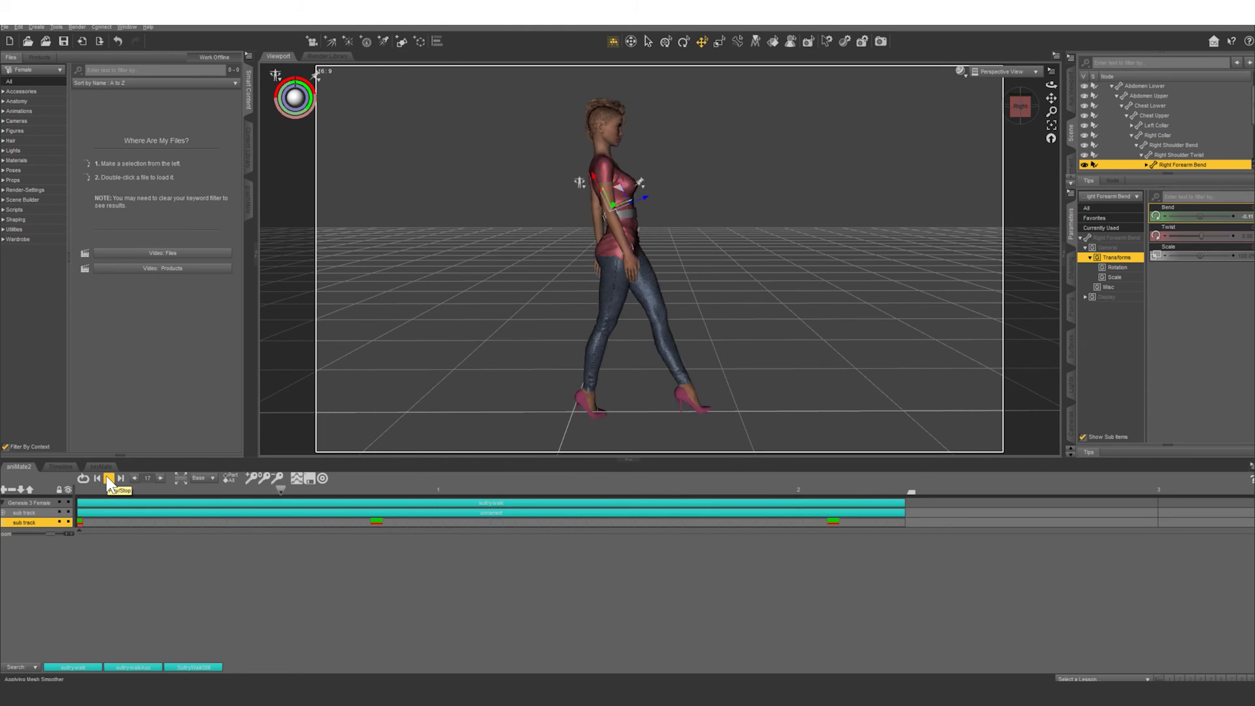
pyautogui.click(109, 479)
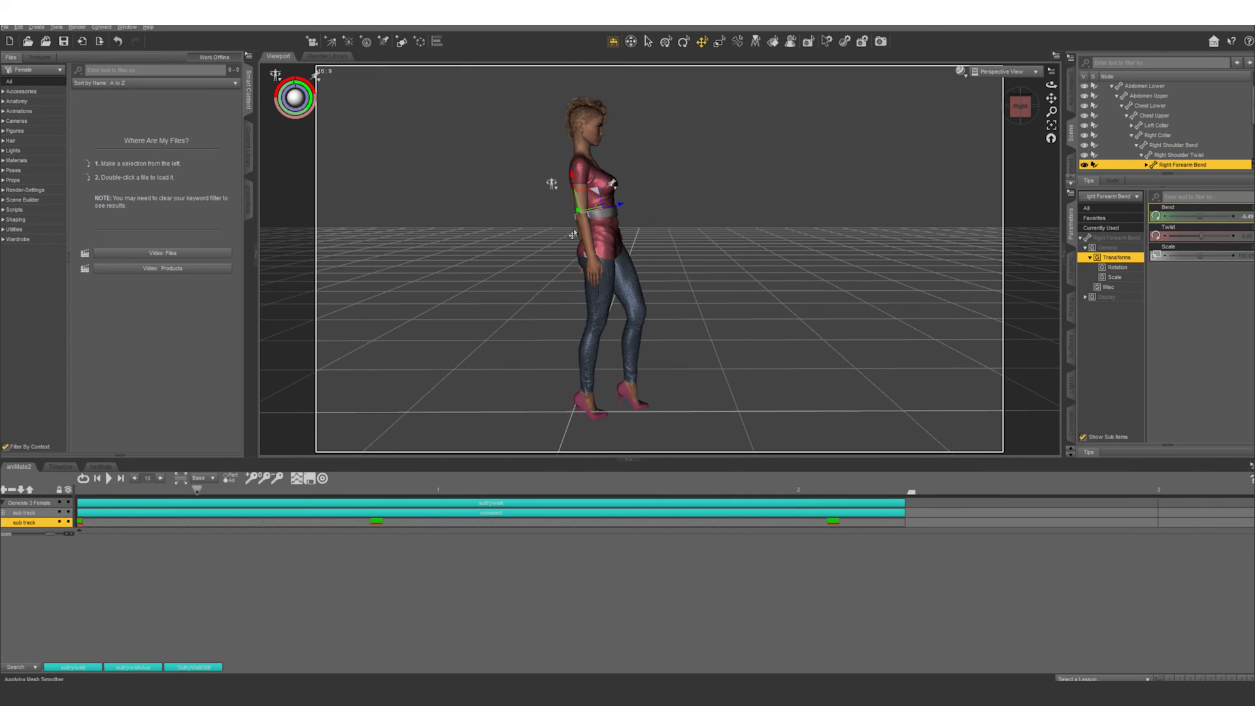
pyautogui.moveTo(194, 485); pyautogui.dragTo(85, 488)
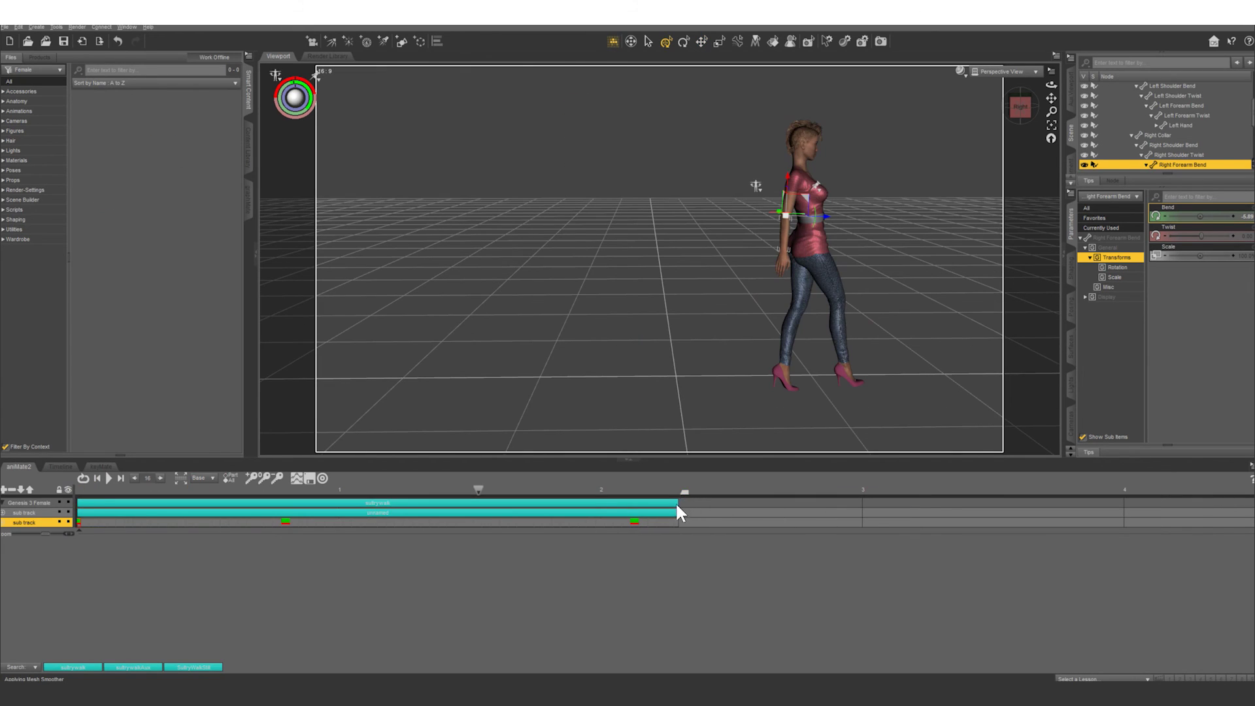
# Extend the main Genesis 3 Female walk block so the walk cycle repeats twice
pyautogui.click(669, 502)
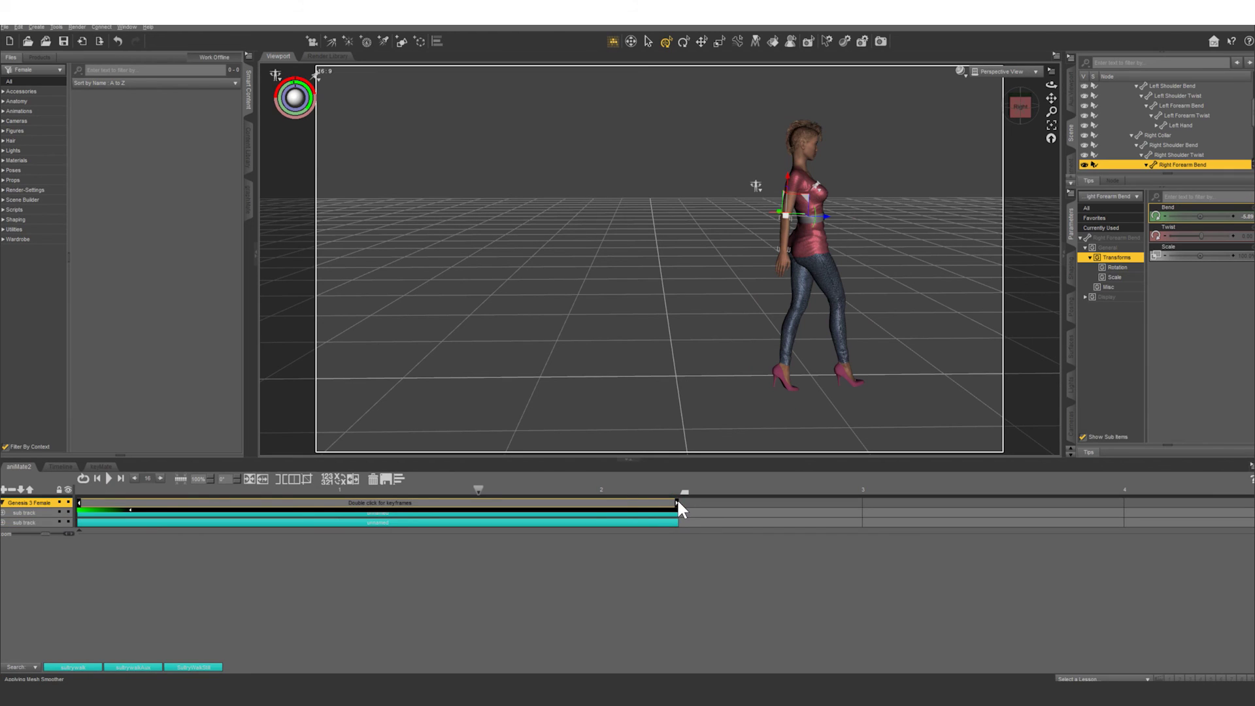
pyautogui.moveTo(678, 502); pyautogui.dragTo(1245, 518)
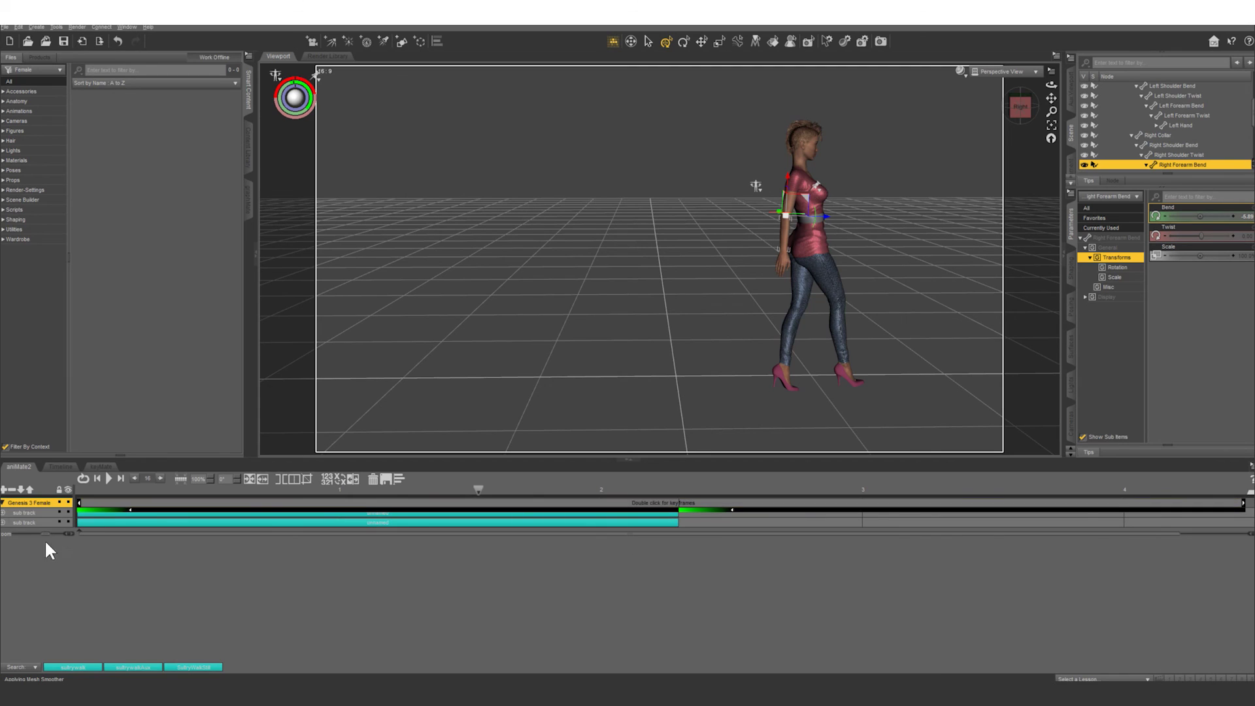
pyautogui.moveTo(44, 534); pyautogui.dragTo(33, 535)
pyautogui.moveTo(511, 502); pyautogui.dragTo(522, 501)
# Extend the blocks on both sub-tracks to match the doubled length of the walk block
pyautogui.click(281, 513)
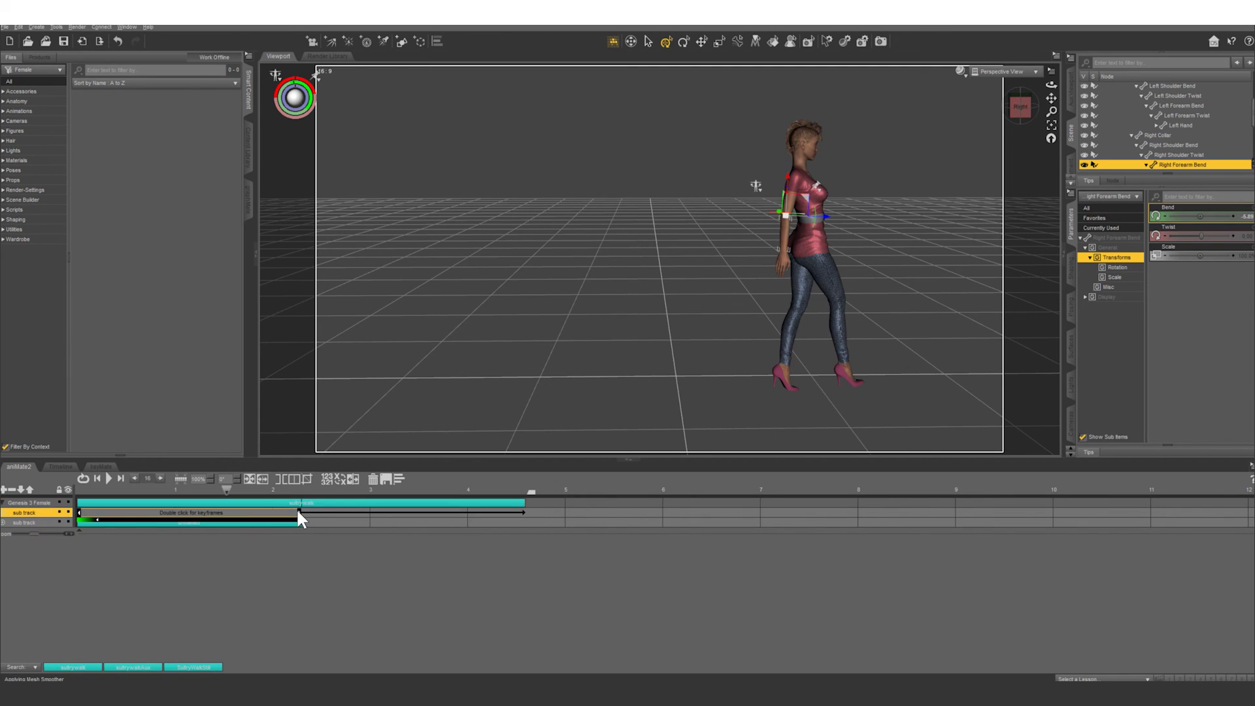
pyautogui.moveTo(298, 512); pyautogui.dragTo(523, 525)
pyautogui.click(284, 523)
pyautogui.moveTo(299, 523); pyautogui.dragTo(538, 527)
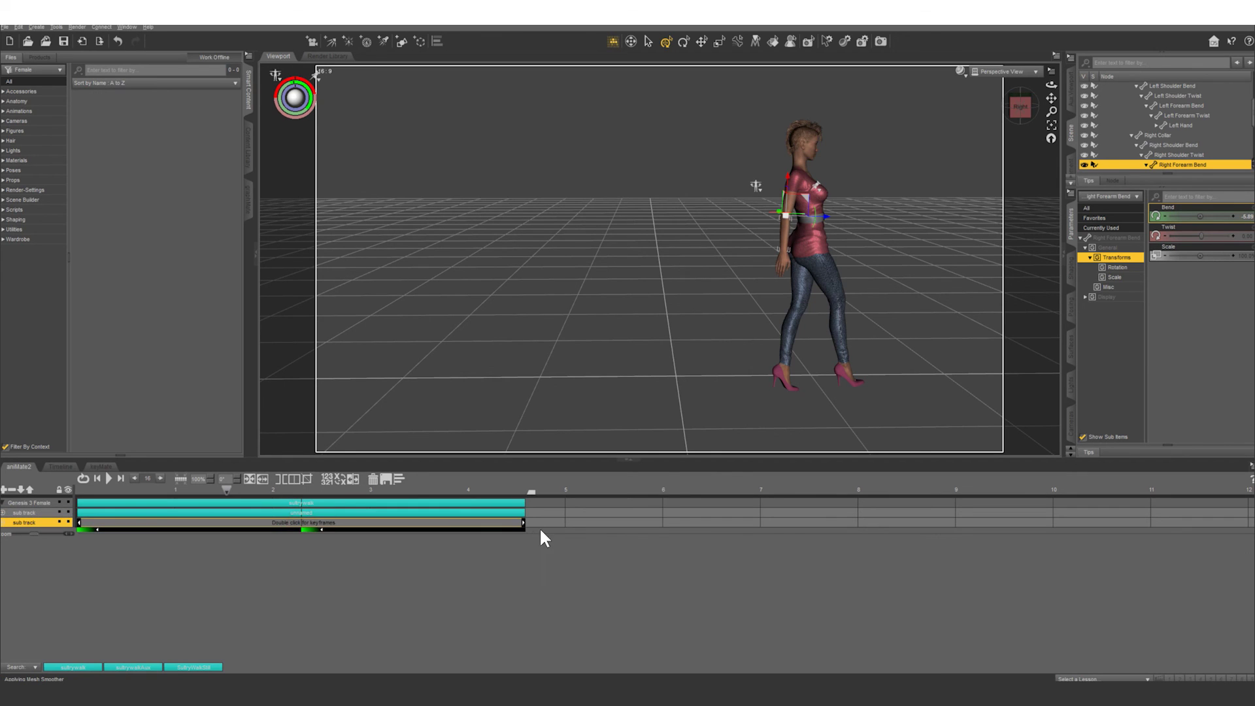
# Play back the two-cycle walk, keep the figure in view, and stop the playback
pyautogui.click(108, 478)
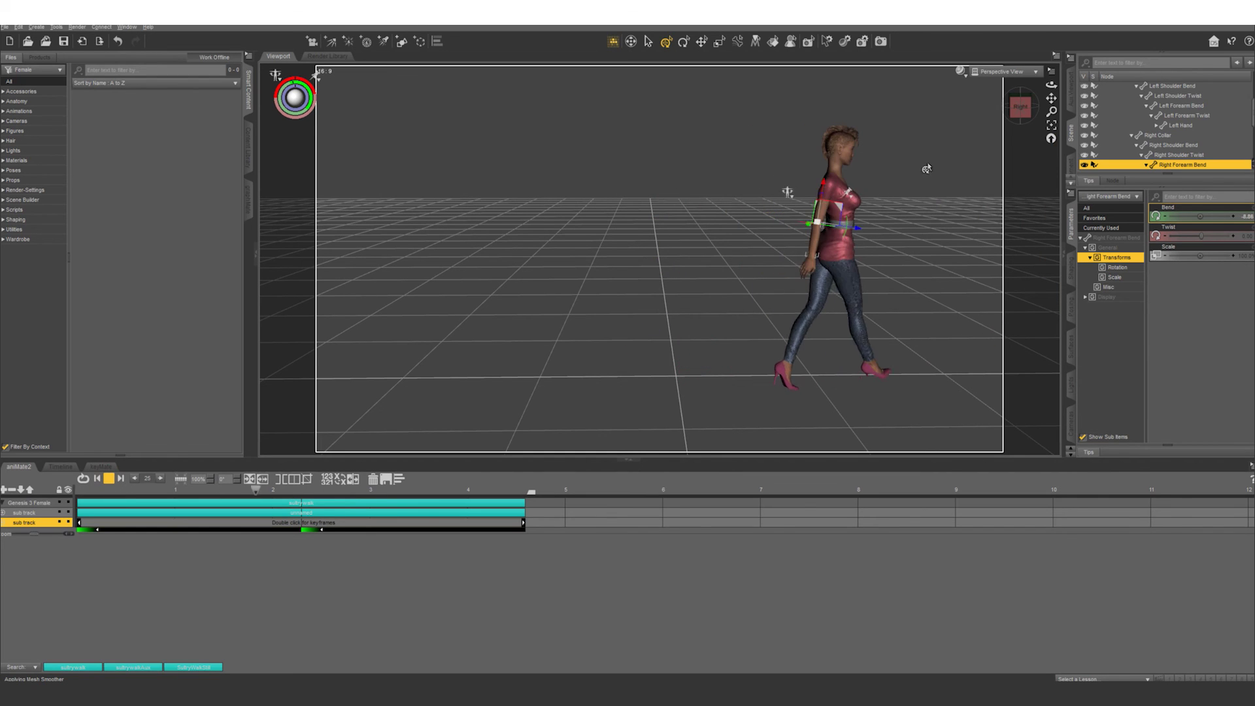
pyautogui.moveTo(1051, 98); pyautogui.dragTo(811, 94)
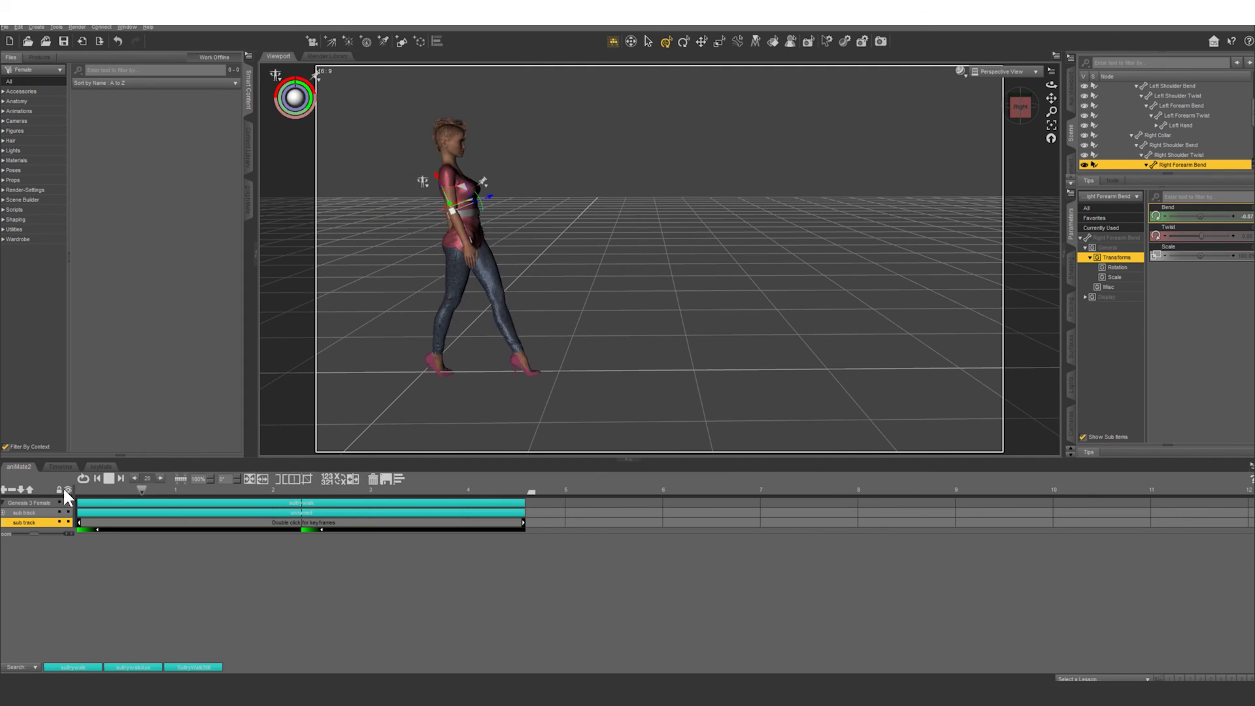
pyautogui.click(107, 475)
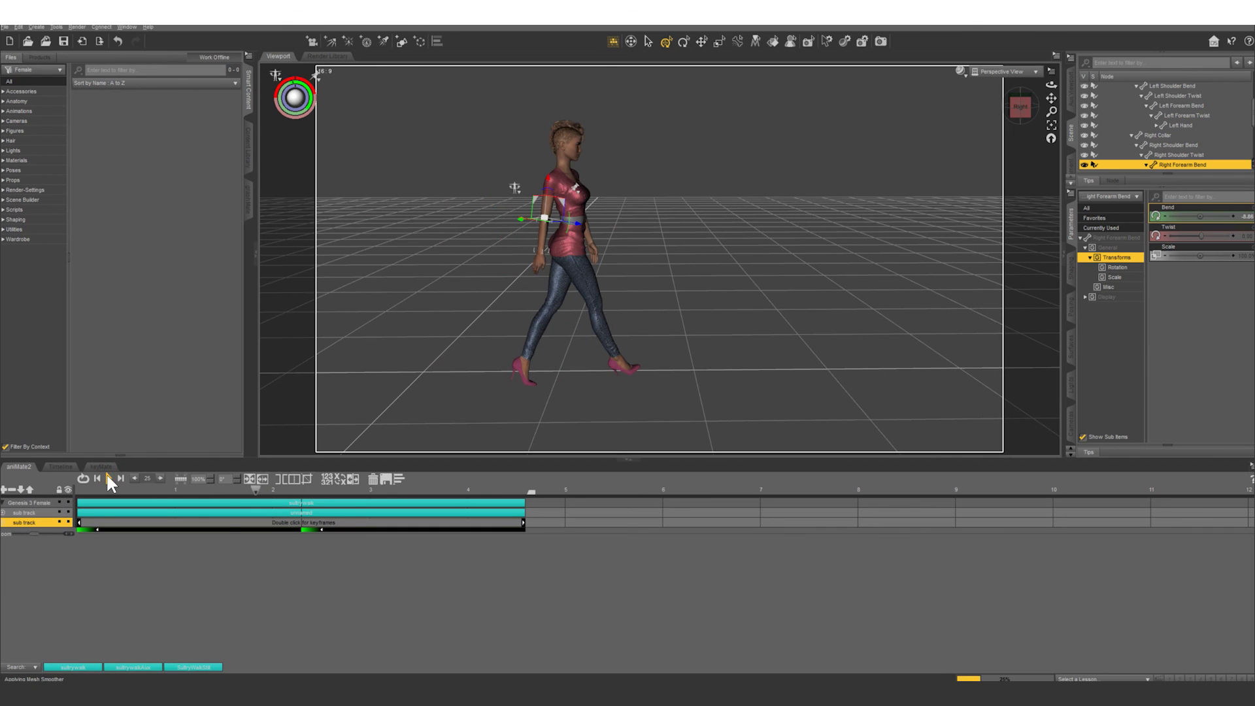